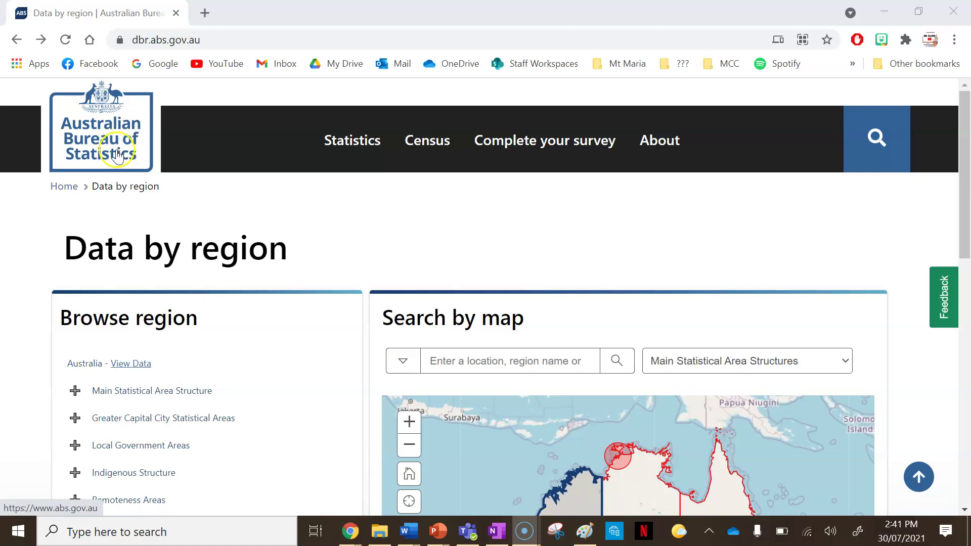
{"action": "left_click", "coordinate": [197, 39]}
{"action": "double_click", "coordinate": [229, 40]}
{"action": "left_click", "coordinate": [284, 213]}
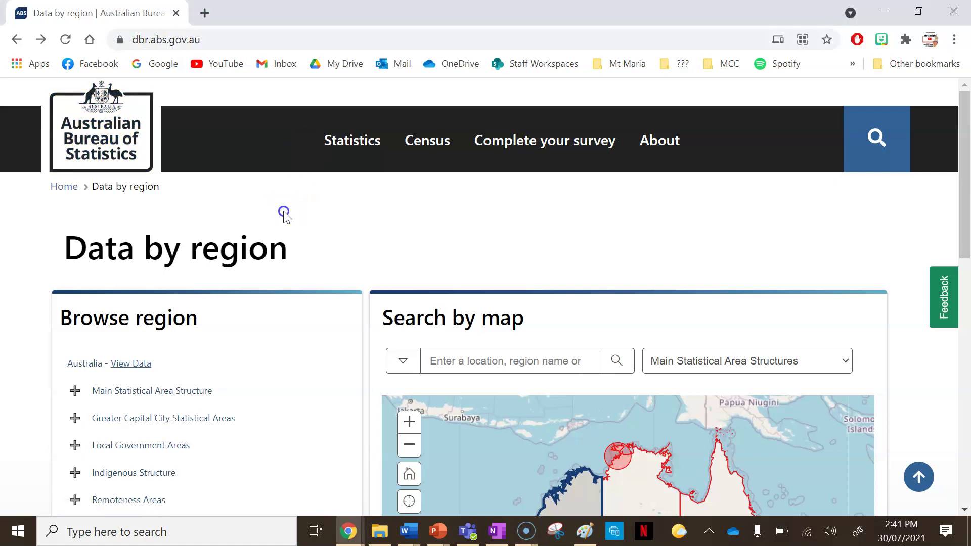
{"action": "left_click", "coordinate": [170, 40]}
{"action": "double_click", "coordinate": [247, 40]}
{"action": "left_click", "coordinate": [250, 39]}
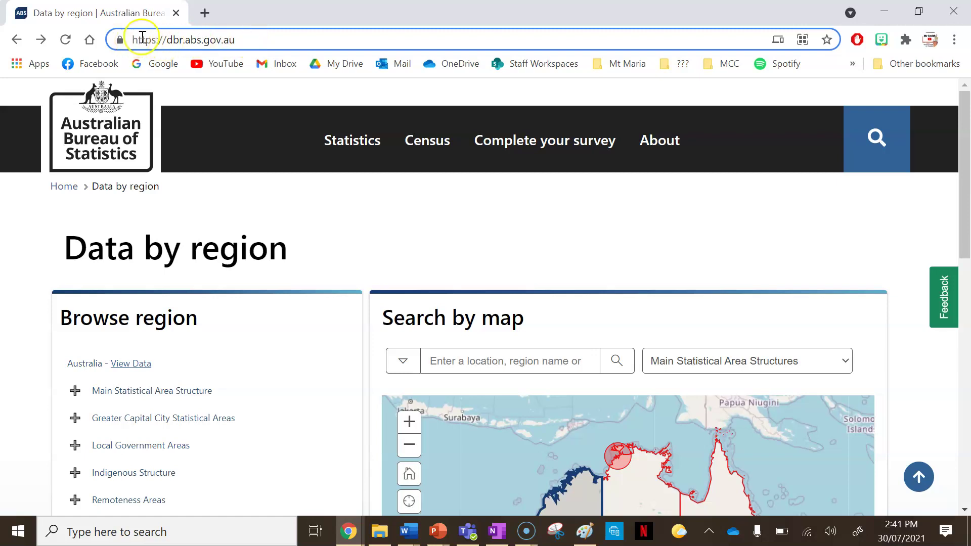
{"action": "left_click_drag", "start_coordinate": [252, 39], "coordinate": [126, 39]}
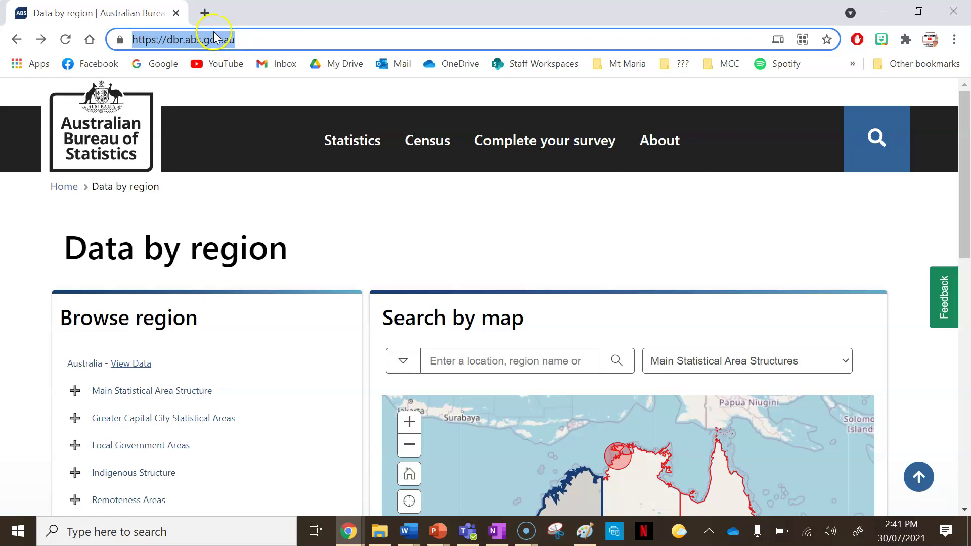
Search the map for "keperra" and open the data page for the Keerra (SA2) region
{"action": "scroll", "coordinate": [460, 338], "scroll_direction": "down", "scroll_amount": 1}
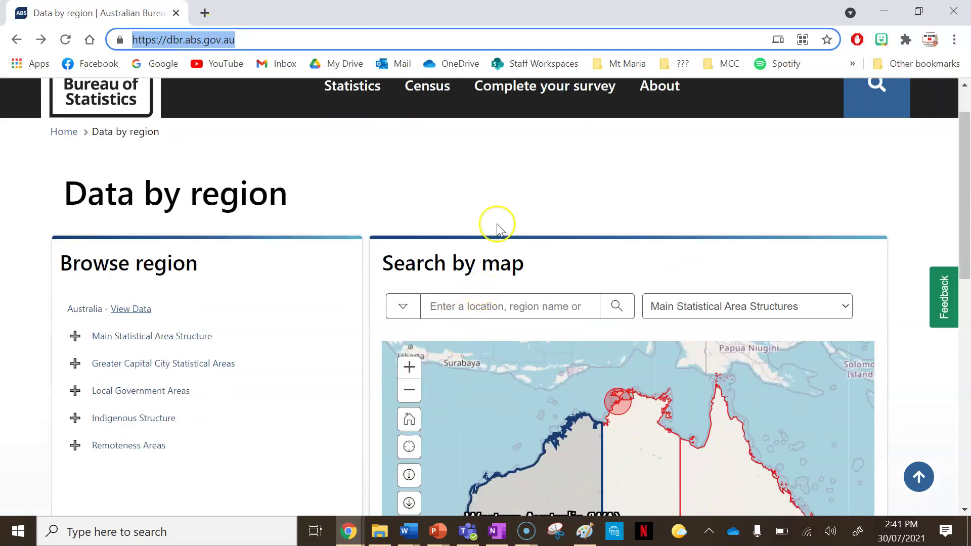
{"action": "scroll", "coordinate": [496, 225], "scroll_direction": "down", "scroll_amount": 1}
{"action": "left_click", "coordinate": [454, 275]}
{"action": "type", "text": "keperra"}
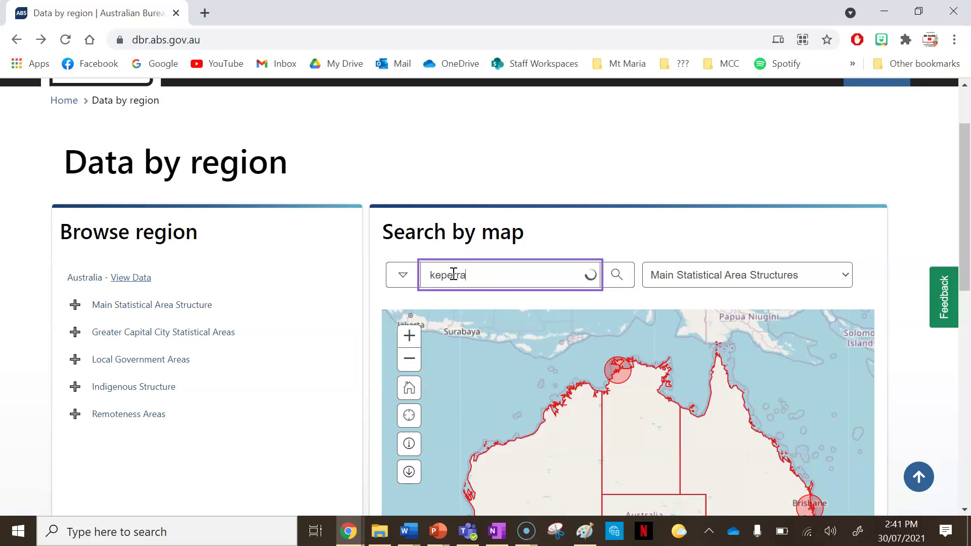
{"action": "scroll", "coordinate": [454, 274], "scroll_direction": "down", "scroll_amount": 3}
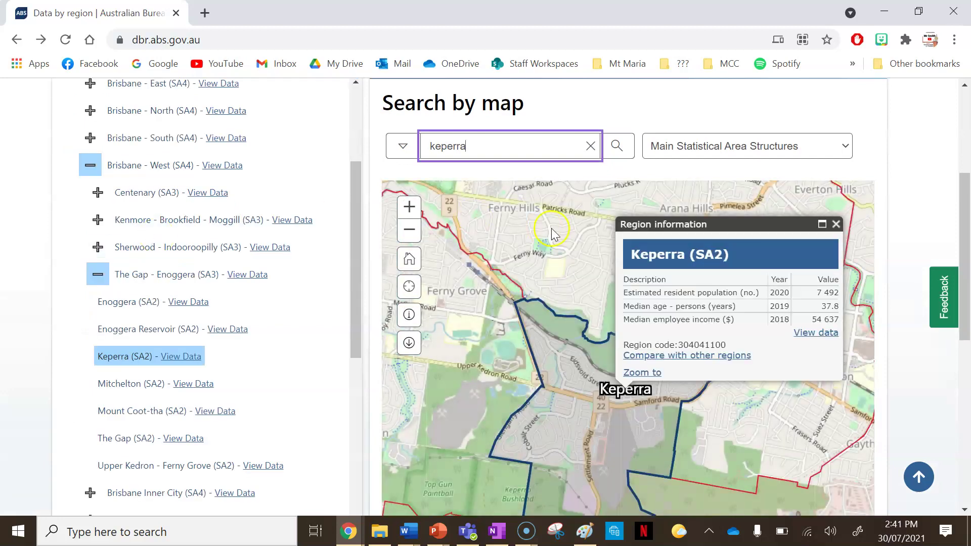
{"action": "left_click", "coordinate": [814, 333]}
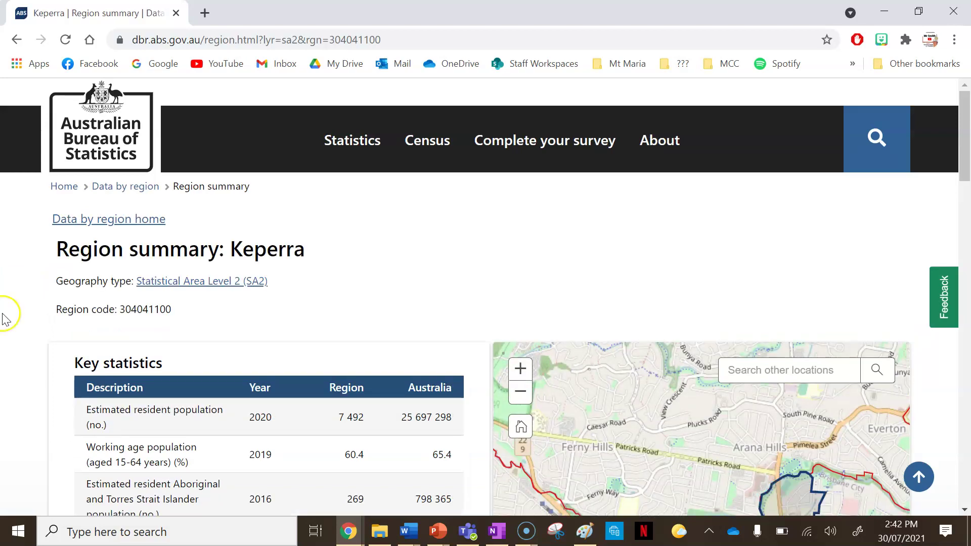
Download the Keperra data as XLSX and open the file in Excel with editing enabled
{"action": "scroll", "coordinate": [5, 316], "scroll_direction": "down", "scroll_amount": 10}
{"action": "scroll", "coordinate": [5, 318], "scroll_direction": "down", "scroll_amount": 12}
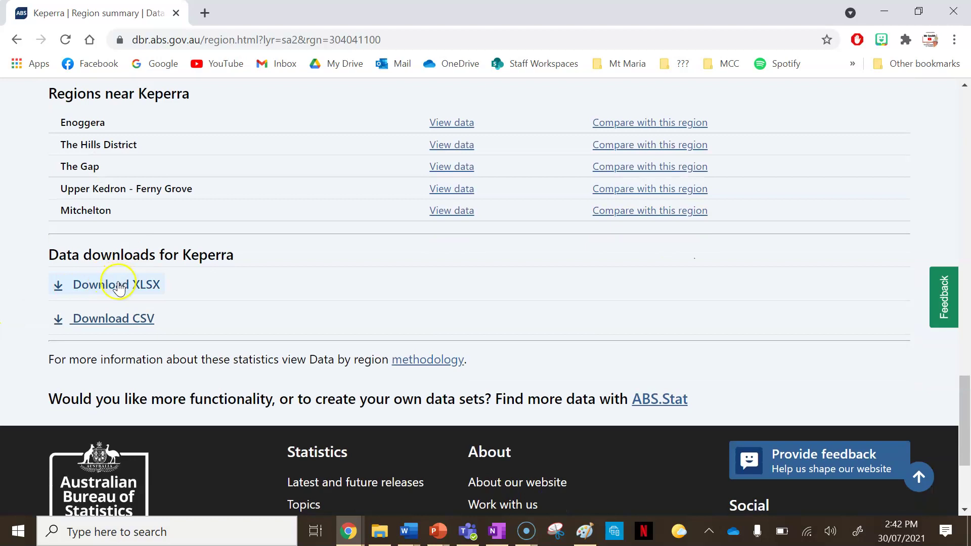
{"action": "left_click", "coordinate": [149, 286]}
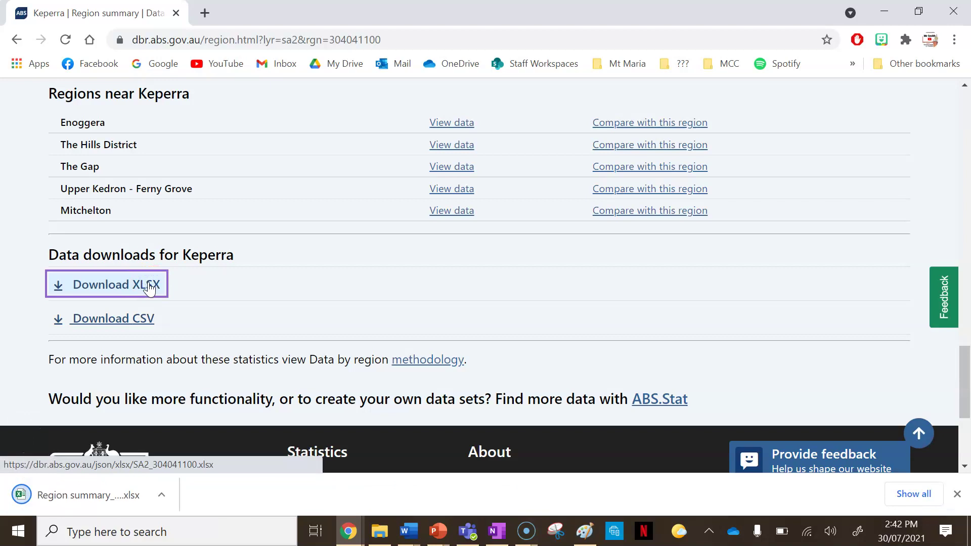
{"action": "left_click", "coordinate": [63, 493]}
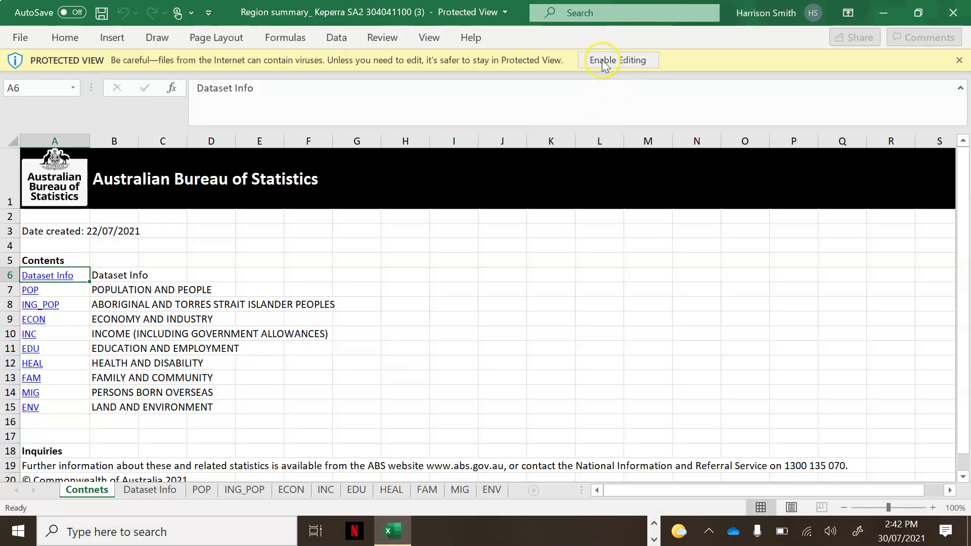
{"action": "left_click", "coordinate": [603, 61]}
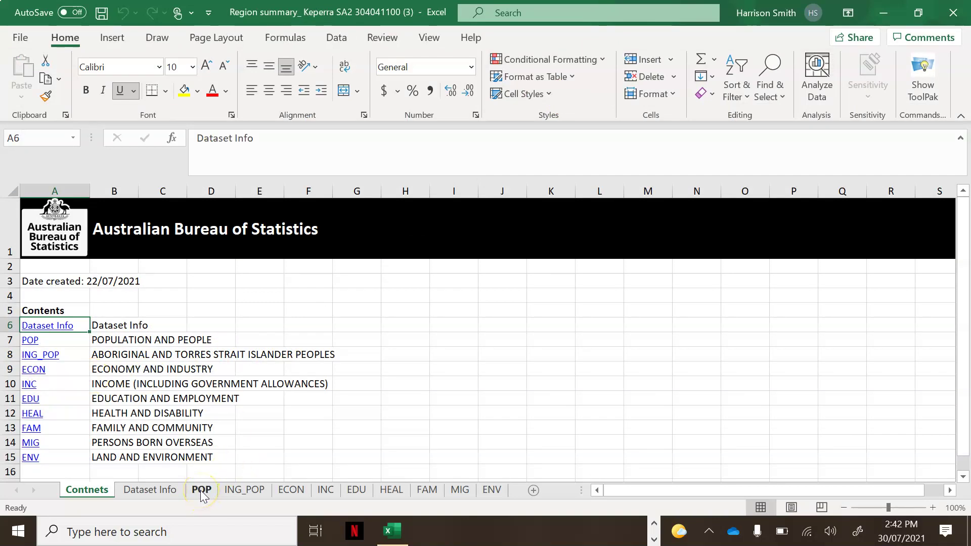
Widen column B of the POP sheet until the full measure descriptions are readable
{"action": "left_click", "coordinate": [201, 493]}
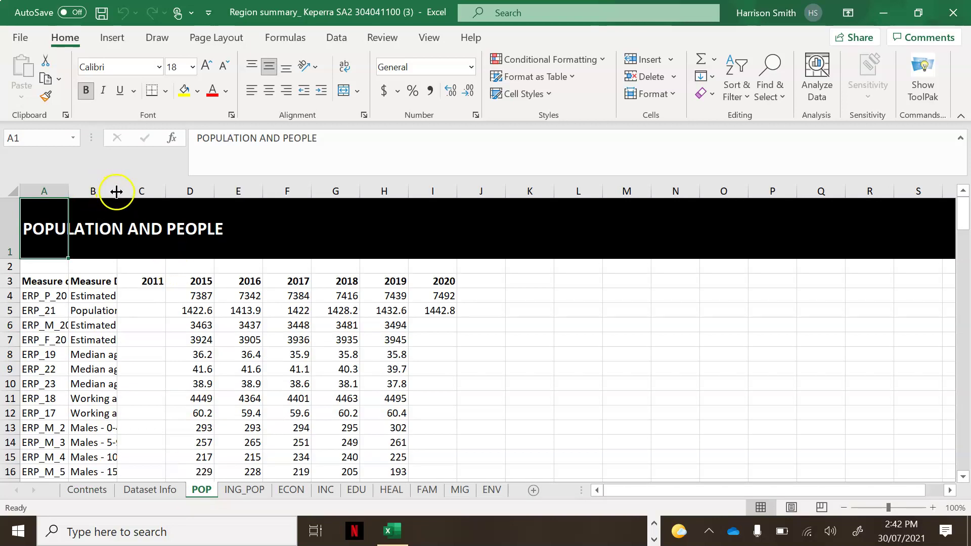
{"action": "left_click_drag", "start_coordinate": [117, 191], "coordinate": [309, 191]}
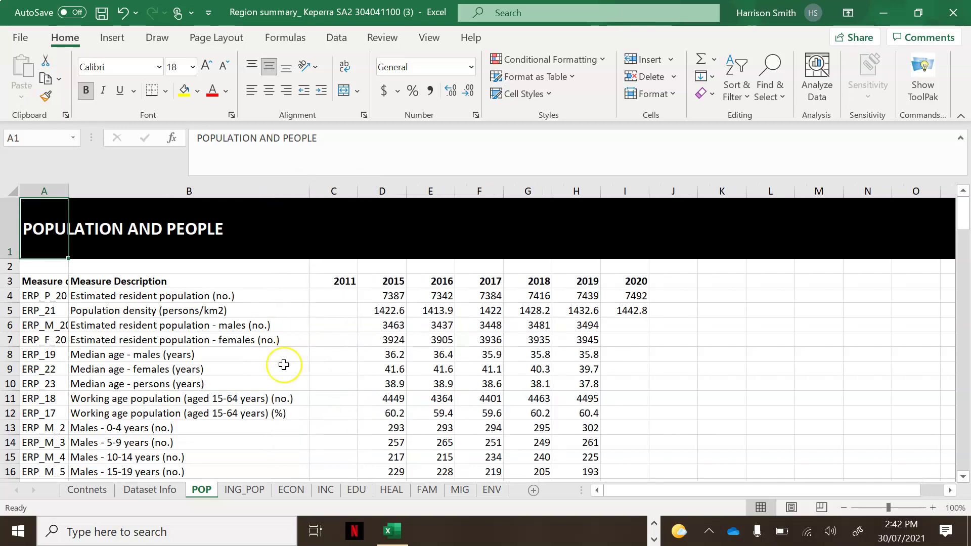
{"action": "scroll", "coordinate": [281, 364], "scroll_direction": "down", "scroll_amount": 1}
{"action": "scroll", "coordinate": [284, 364], "scroll_direction": "up", "scroll_amount": 1}
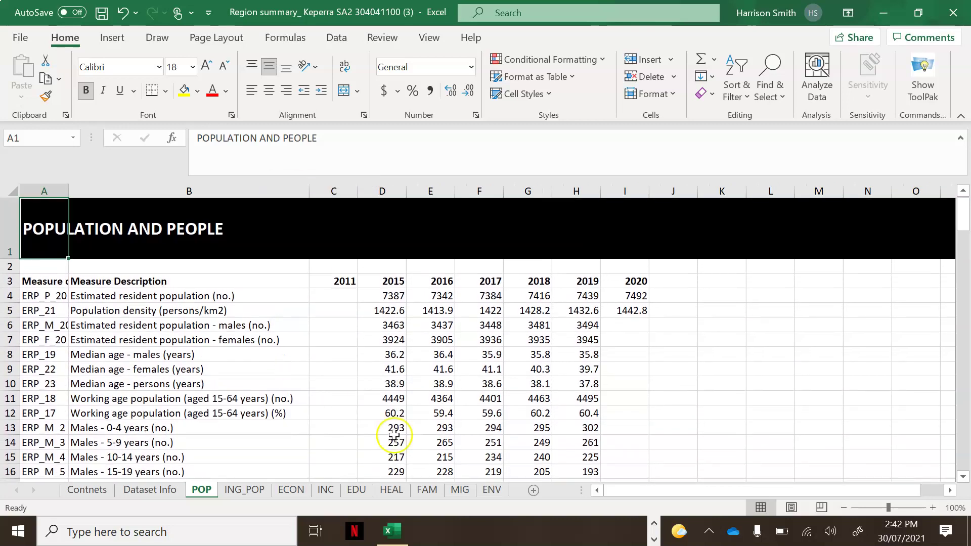
Create a new blank workbook
{"action": "left_click", "coordinate": [19, 38]}
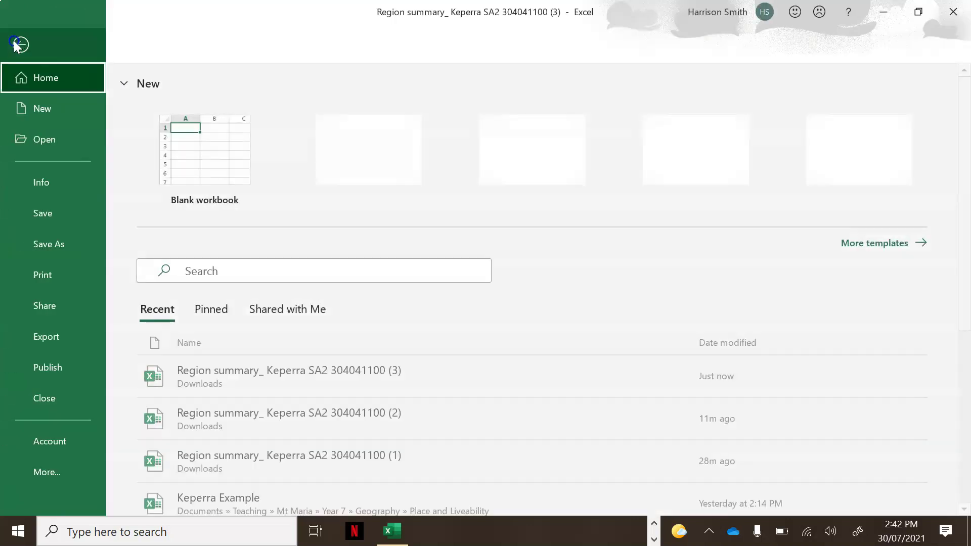
{"action": "left_click", "coordinate": [53, 107]}
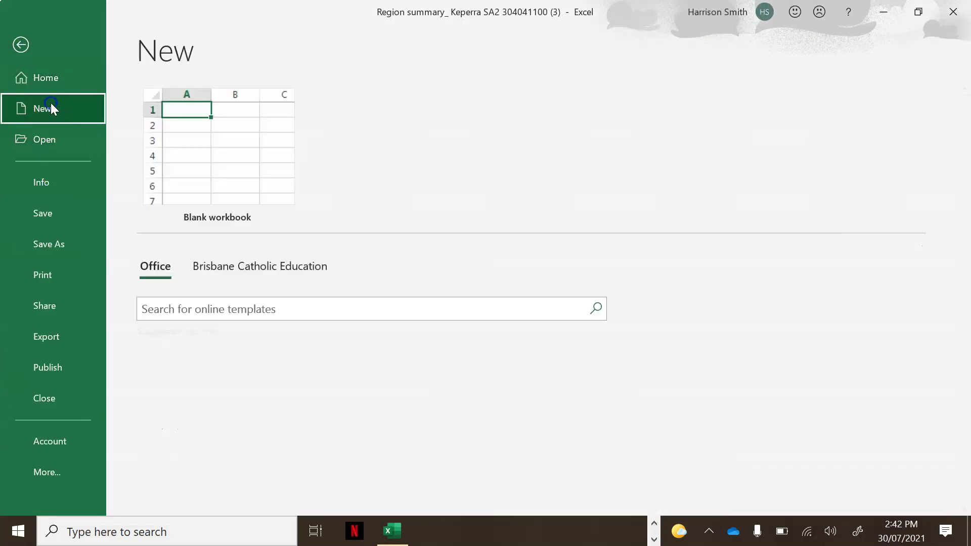
{"action": "left_click", "coordinate": [217, 172]}
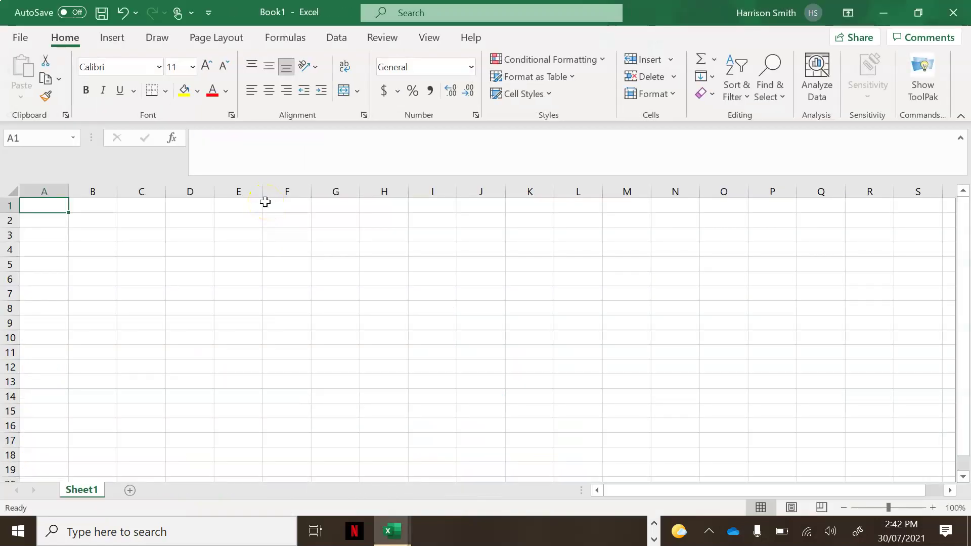
Enter the headers Age, Male Population (2019) and Female Population (2019) in cells A1 to C1
{"action": "type", "text": "Age"}
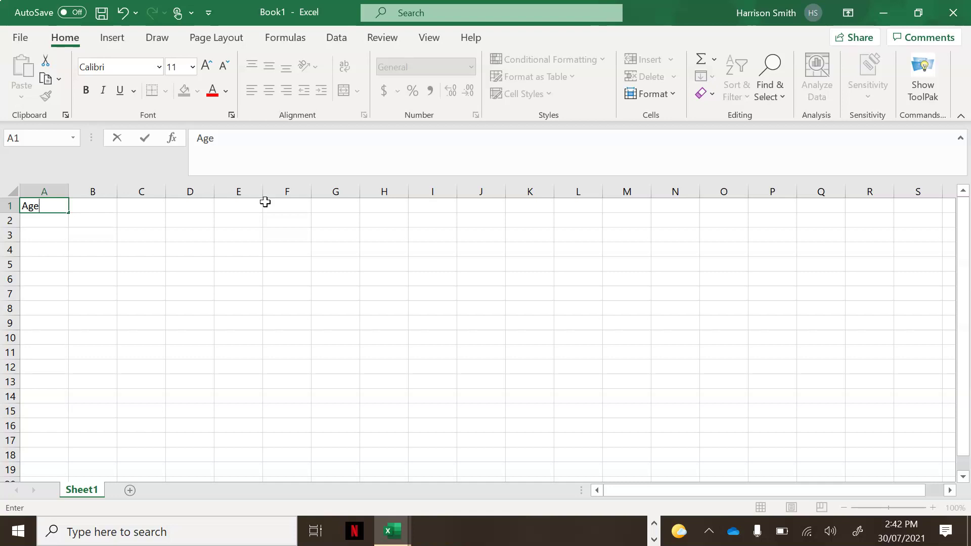
{"action": "key", "text": "Tab"}
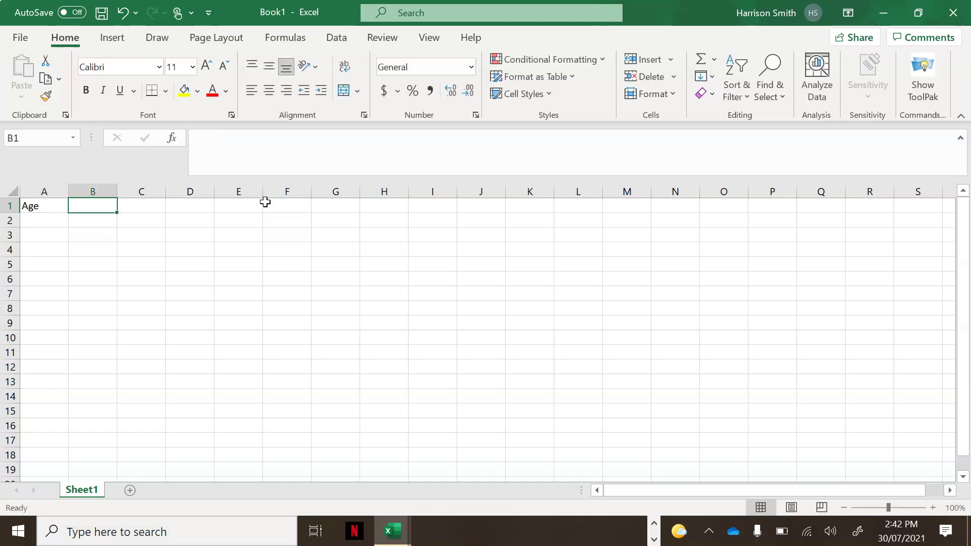
{"action": "type", "text": "Male Population (2019"}
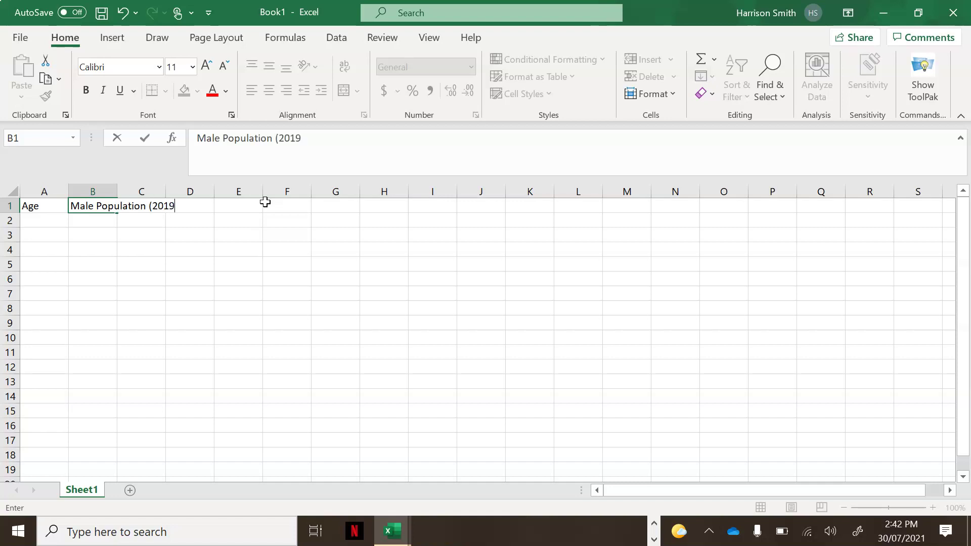
{"action": "type", "text": ")"}
{"action": "key", "text": "Tab"}
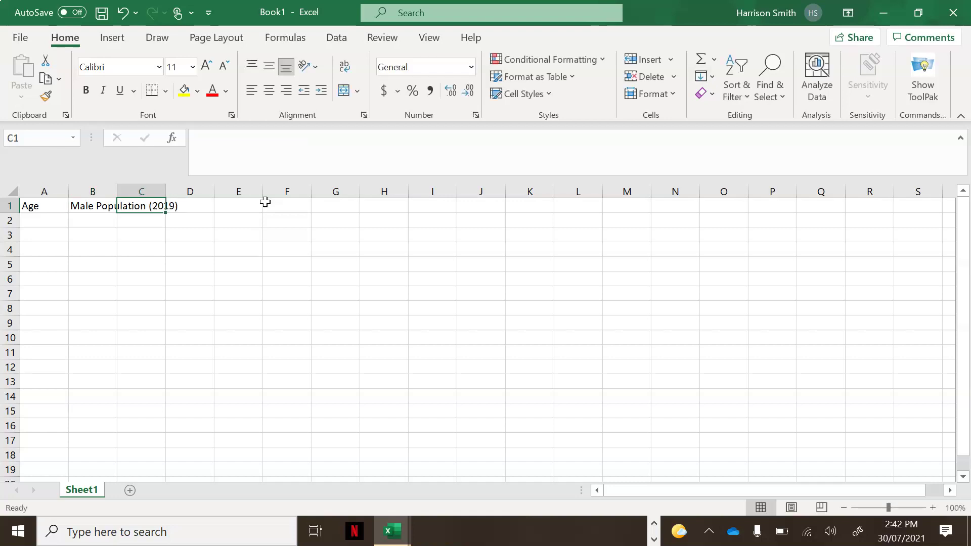
{"action": "type", "text": "Fema"}
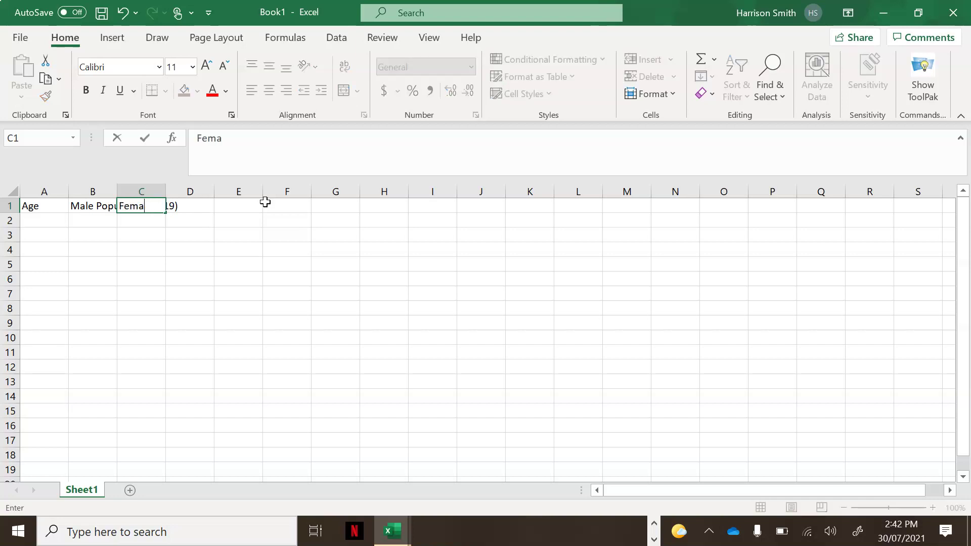
{"action": "type", "text": "le Population (2019"}
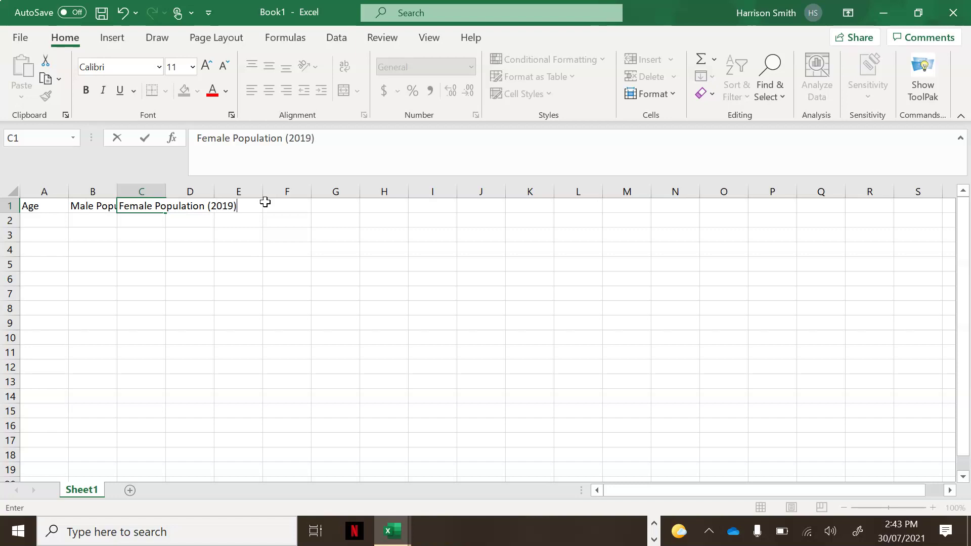
{"action": "key", "text": "Return"}
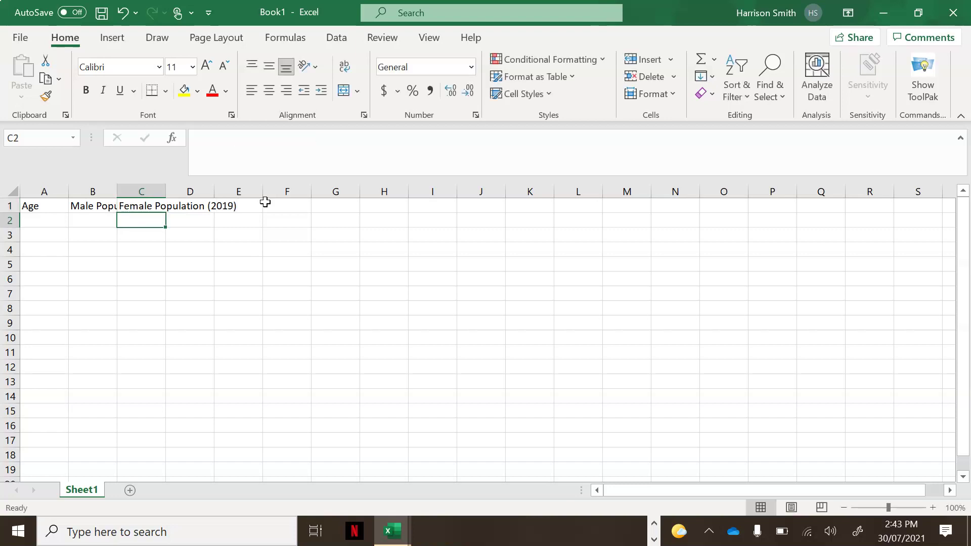
Enter the age group 0-4 in cell A2, under the Age header
{"action": "key", "text": "Left"}
{"action": "key", "text": "Left"}
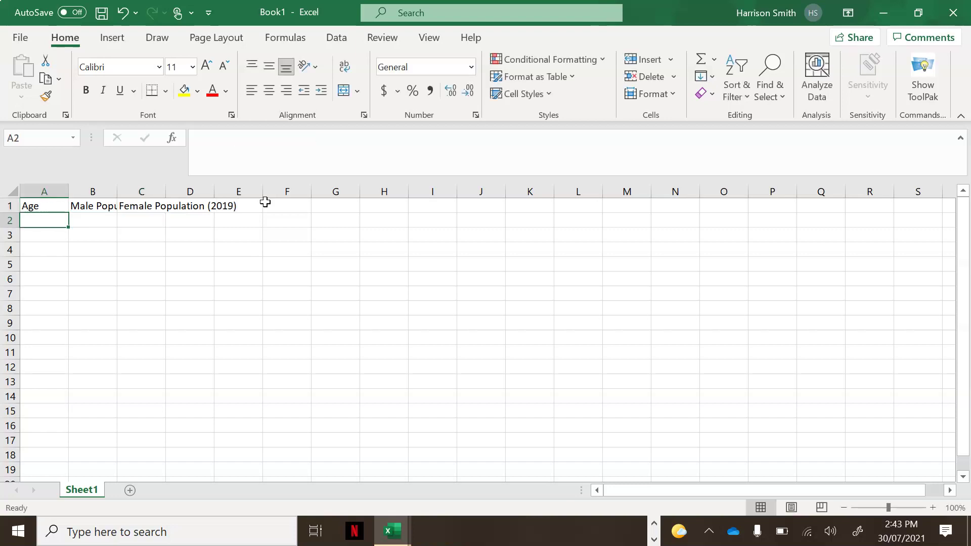
{"action": "type", "text": "0"}
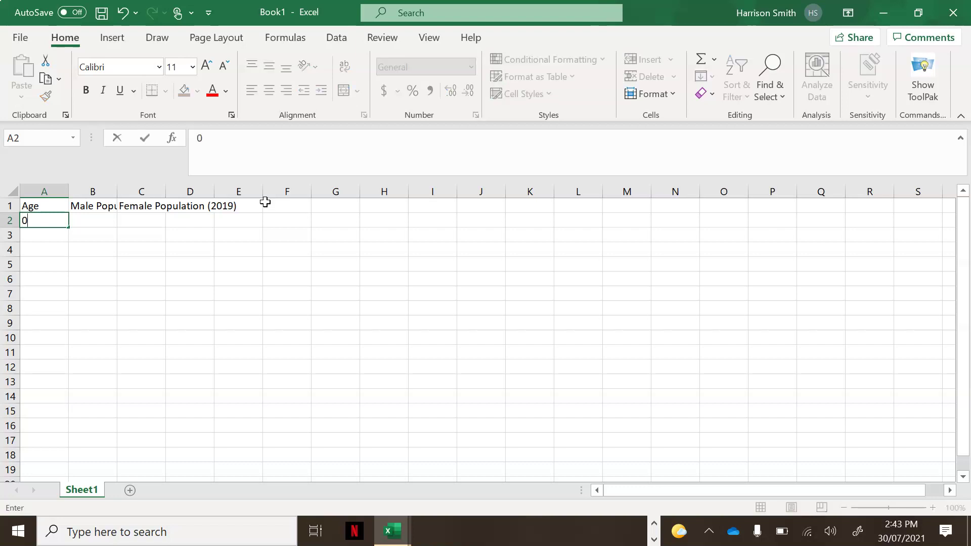
{"action": "type", "text": "-4"}
{"action": "key", "text": "Return"}
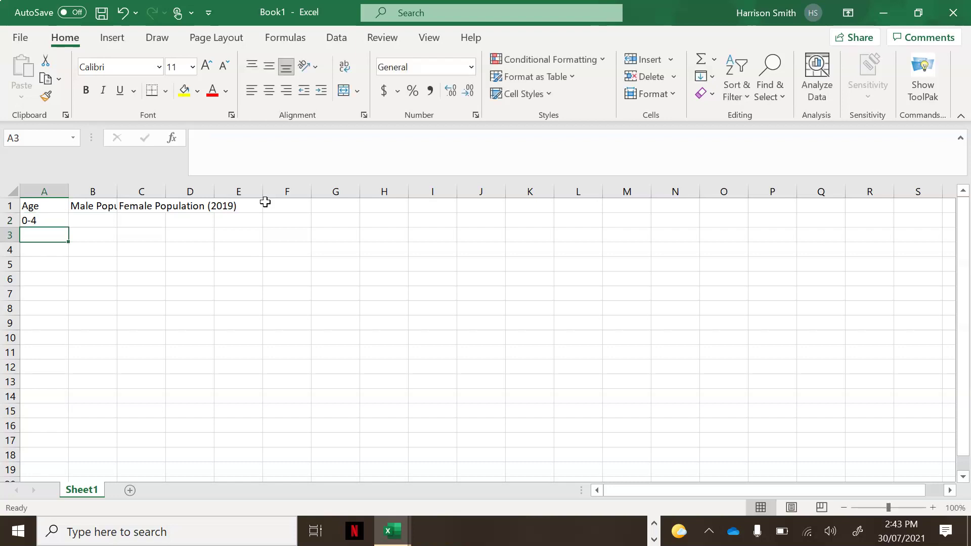
{"action": "type", "text": "5-9"}
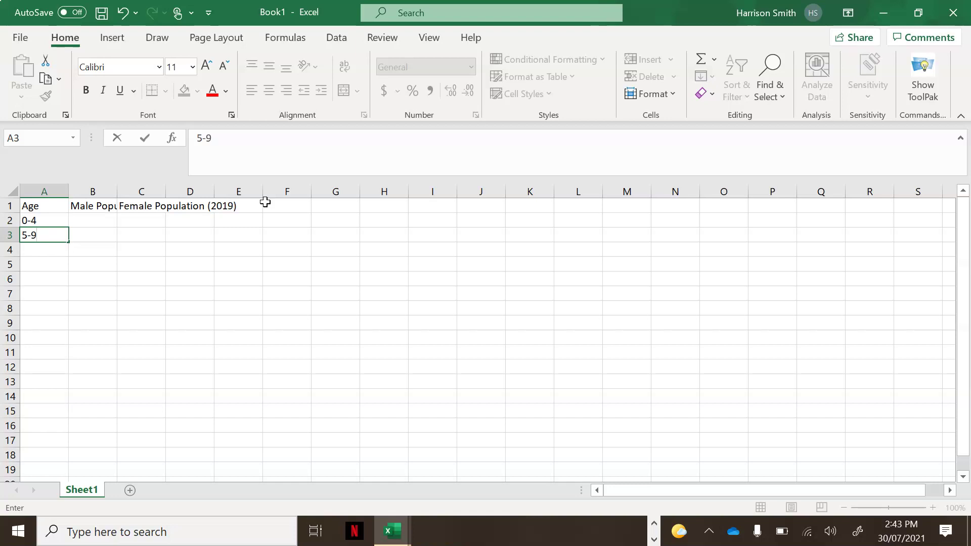
{"action": "key", "text": "Return"}
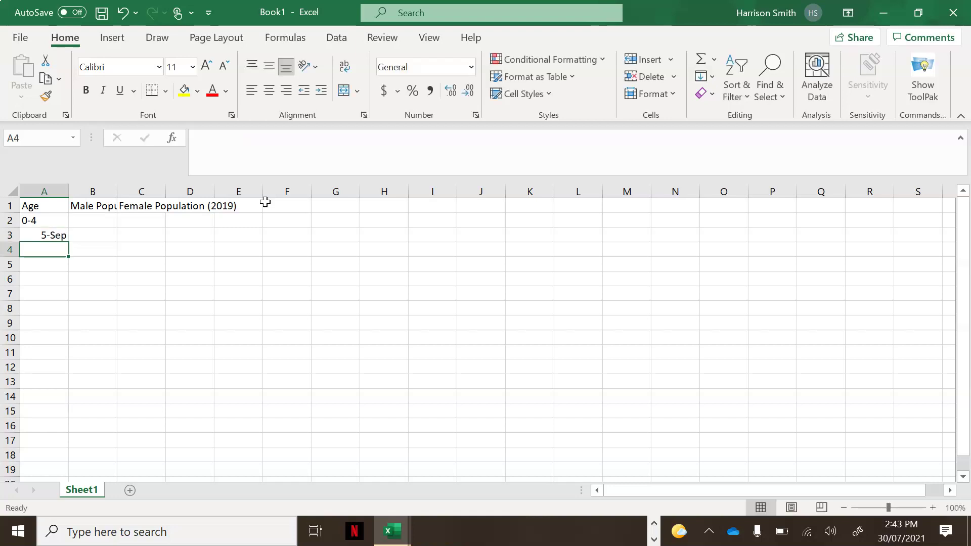
{"action": "key", "text": "Up"}
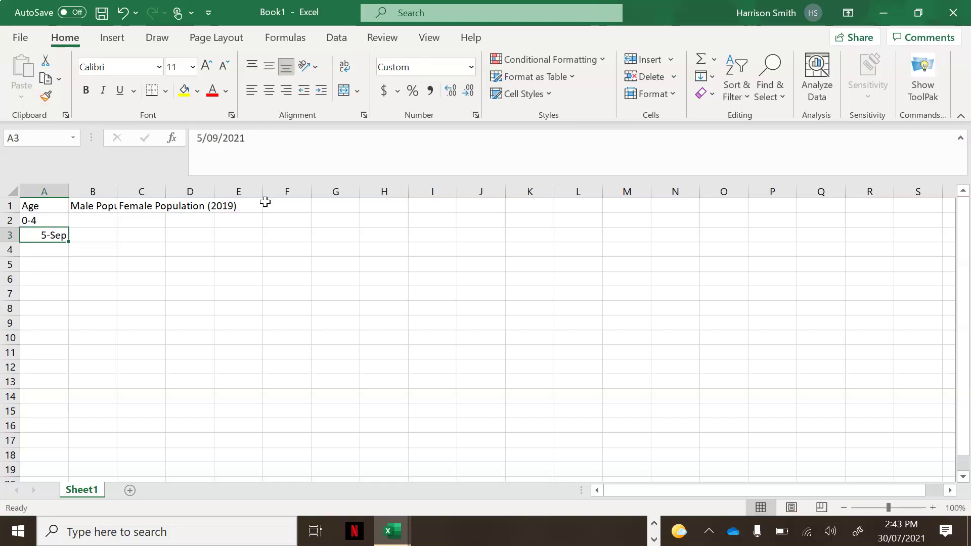
{"action": "key", "text": "BackSpace"}
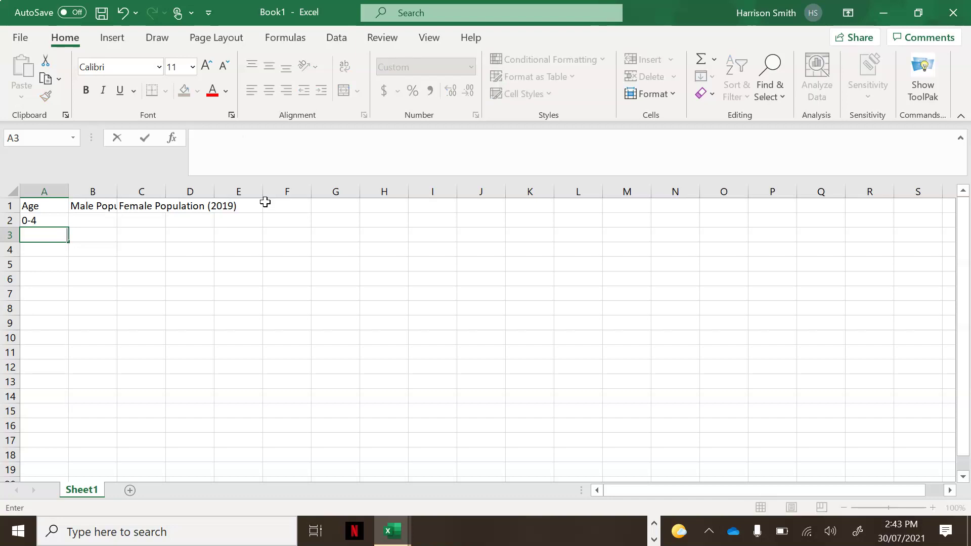
Enter the age group 5-9 in cell A3 as text, using a leading apostrophe
{"action": "type", "text": "'5-9"}
{"action": "key", "text": "Return"}
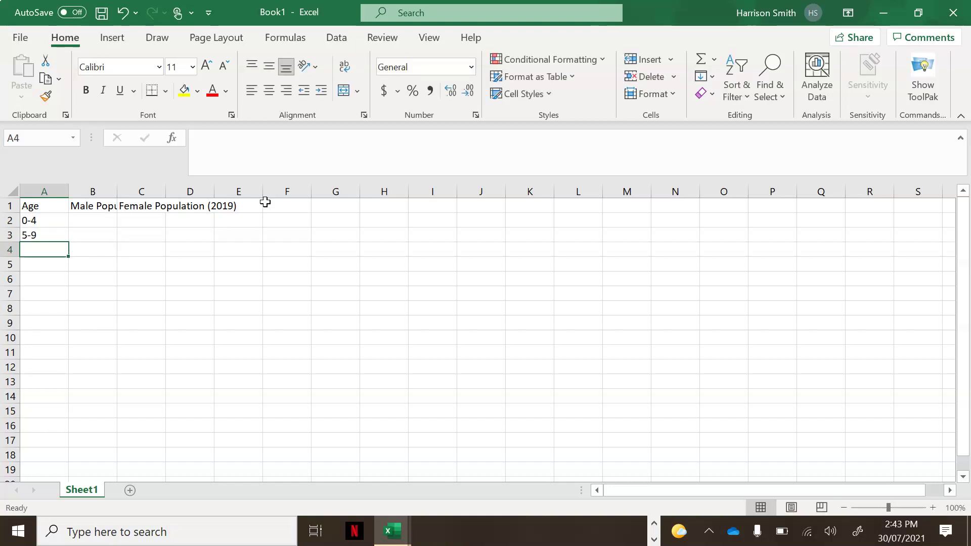
{"action": "type", "text": "10-14"}
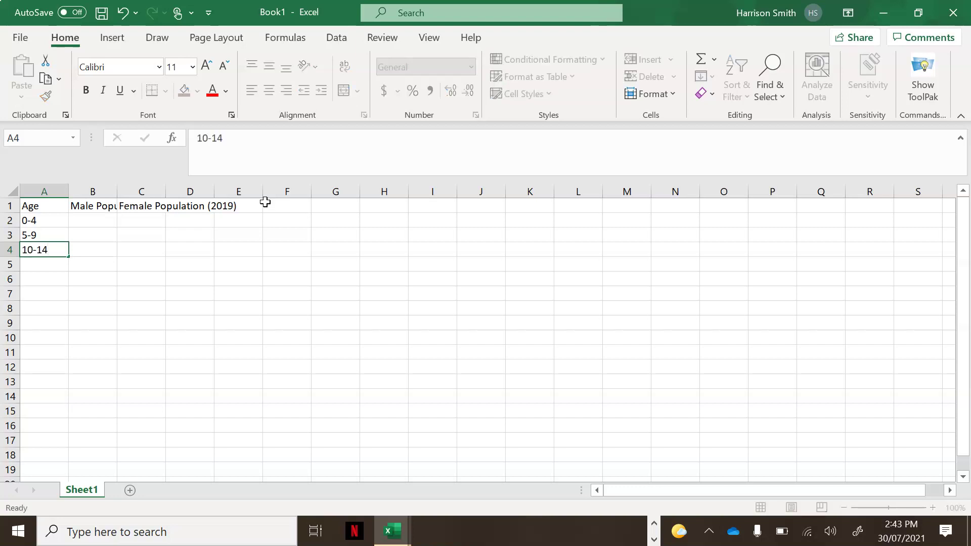
{"action": "key", "text": "Return"}
{"action": "key", "text": "Up"}
{"action": "key", "text": "BackSpace"}
Enter the age groups 10-14, 15-19 and 20-24 in cells A4 to A6, with a leading apostrophe on 10-14
{"action": "type", "text": "'"}
{"action": "type", "text": "10"}
{"action": "type", "text": "-14"}
{"action": "key", "text": "Return"}
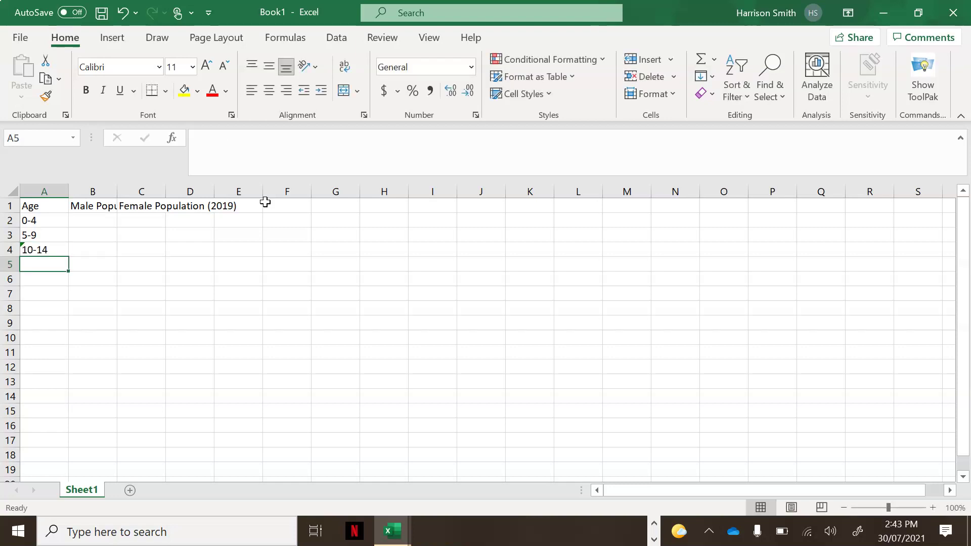
{"action": "type", "text": "15-19"}
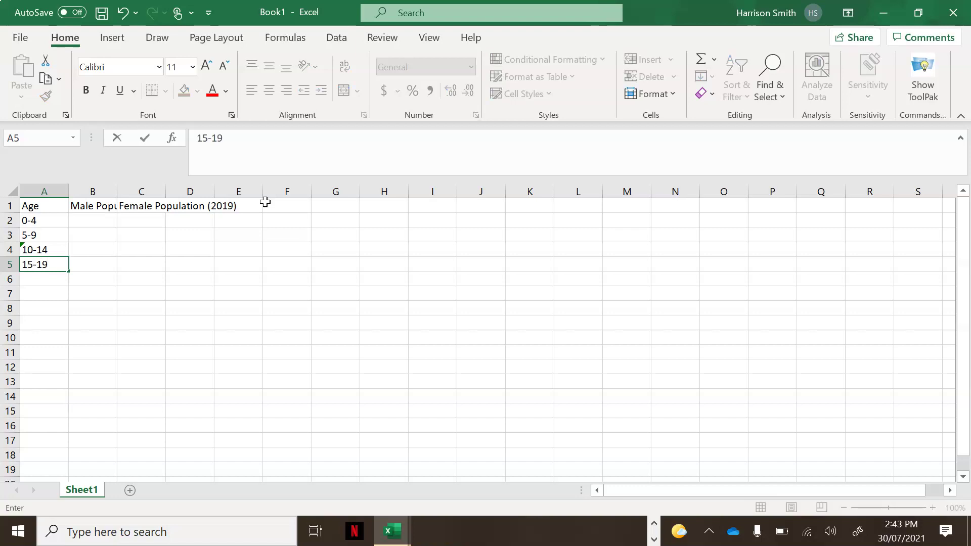
{"action": "key", "text": "Return"}
{"action": "type", "text": "20-24"}
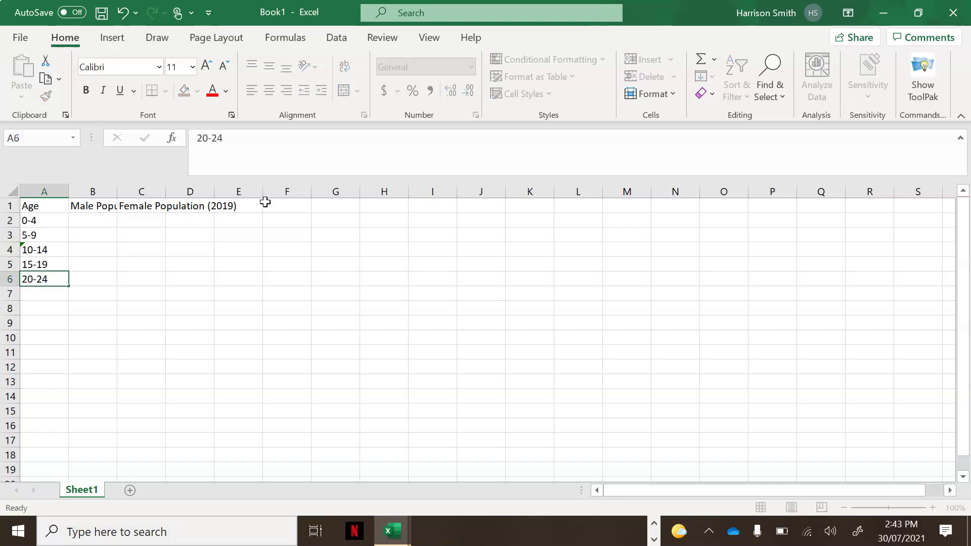
{"action": "key", "text": "Return"}
Enter the age groups 25-29, 30-34, 35-39 and 40-44 in cells A7 to A10
{"action": "type", "text": "25"}
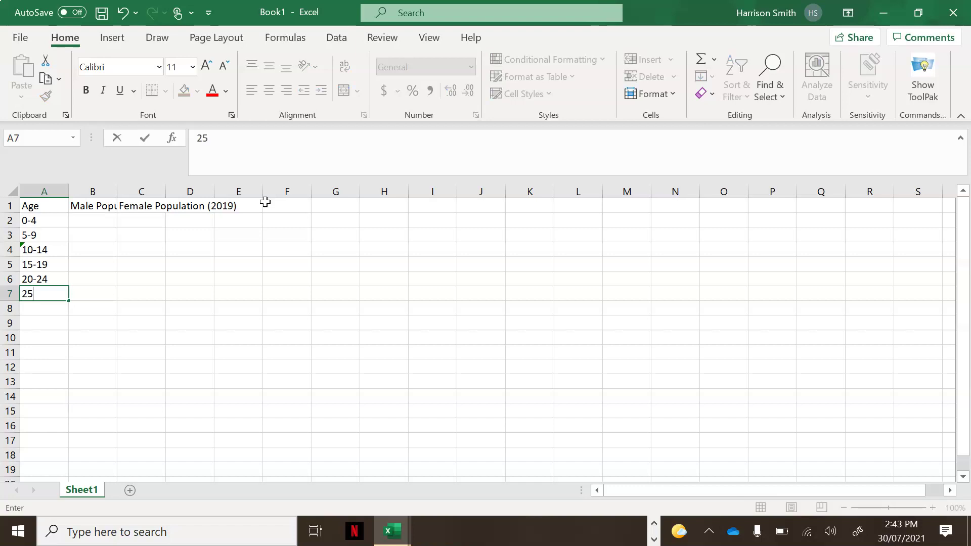
{"action": "type", "text": "-29"}
{"action": "key", "text": "Return"}
{"action": "type", "text": "30-34"}
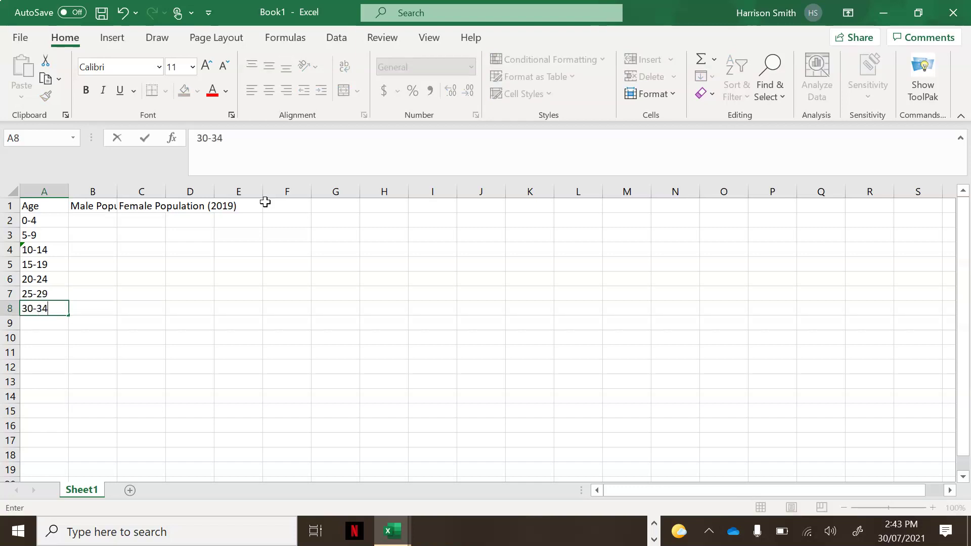
{"action": "key", "text": "Return"}
{"action": "type", "text": "3"}
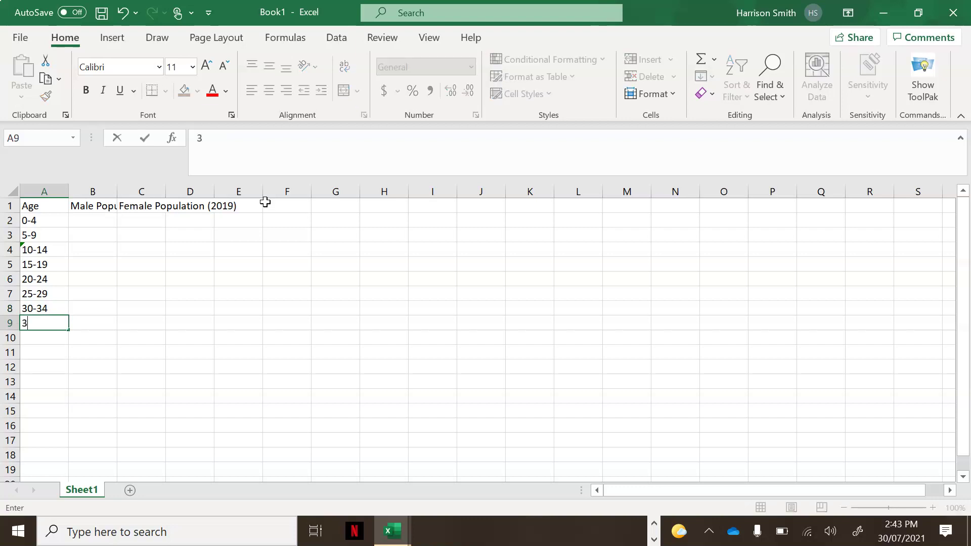
{"action": "type", "text": "5-39"}
{"action": "key", "text": "Return"}
{"action": "type", "text": "40"}
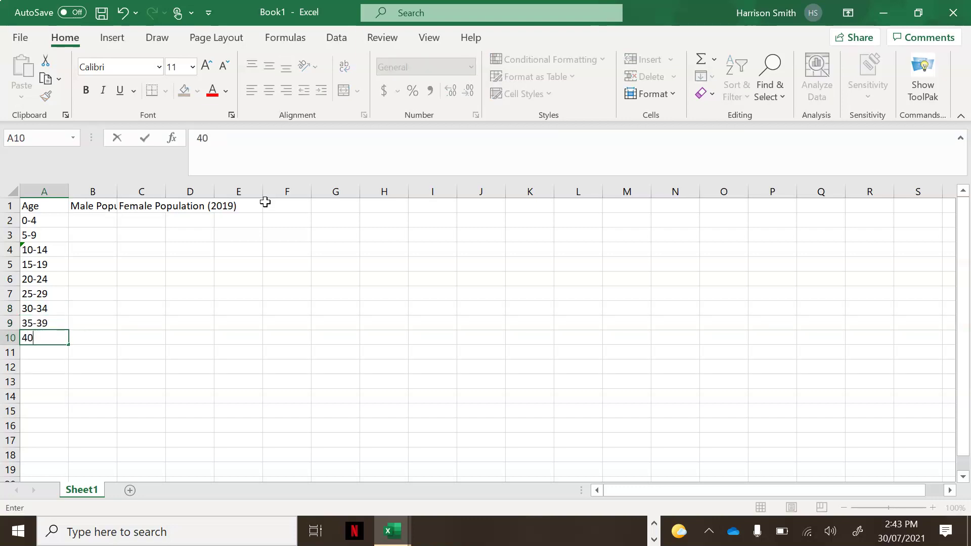
{"action": "type", "text": "-44"}
{"action": "key", "text": "Return"}
Enter the age group 45-49 in cell A11, completing the entry after its starting age of 45
{"action": "type", "text": "45"}
{"action": "key", "text": "Return"}
{"action": "key", "text": "Up"}
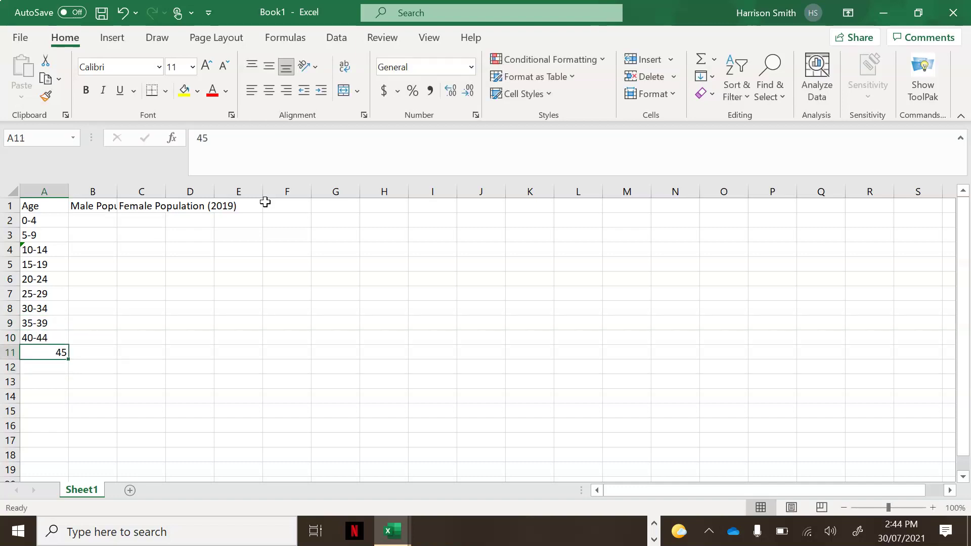
{"action": "key", "text": "F2"}
{"action": "type", "text": "-49"}
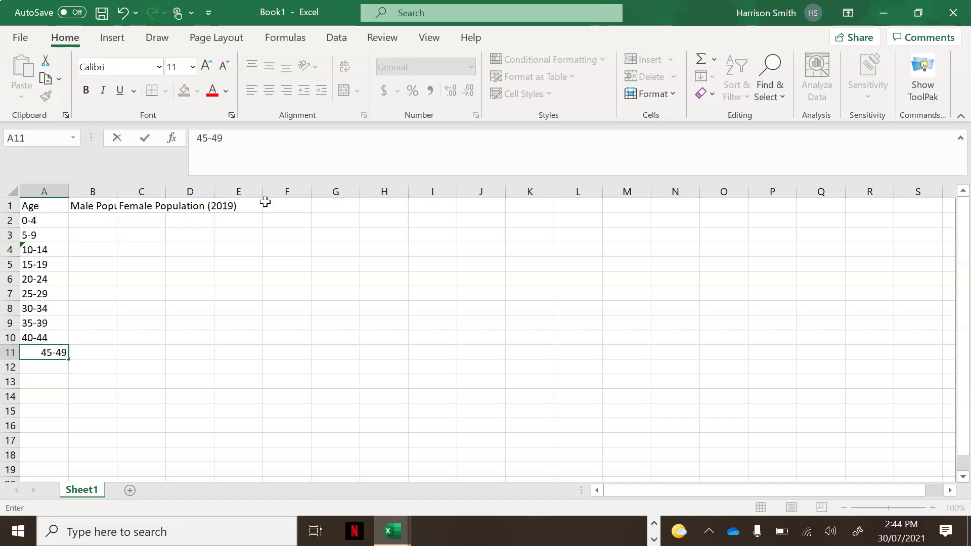
{"action": "key", "text": "ctrl+Return"}
{"action": "key", "text": "Down"}
Enter the age groups 50-54, 55-59, 60-64 and 65-69 in cells A12 to A15
{"action": "type", "text": "5"}
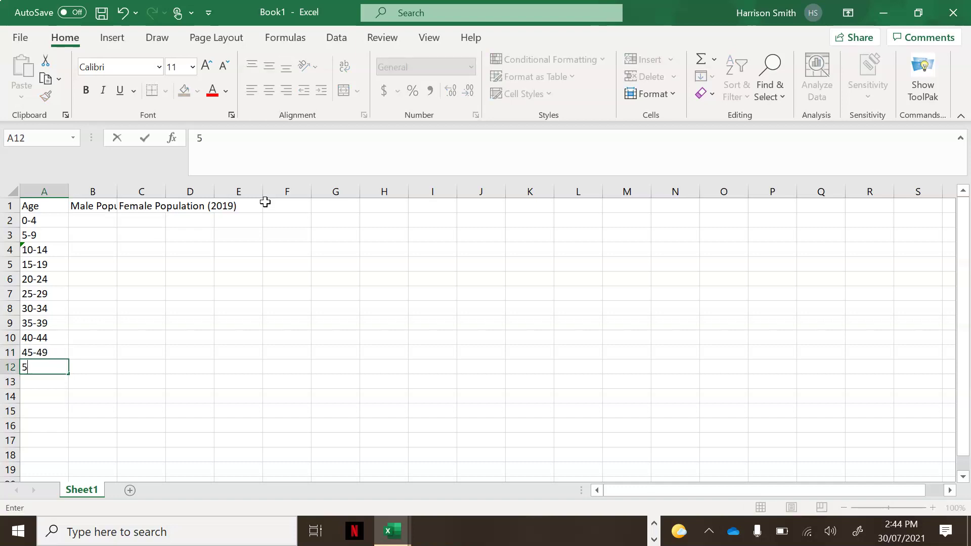
{"action": "type", "text": "0-54"}
{"action": "key", "text": "Return"}
{"action": "type", "text": "55-59"}
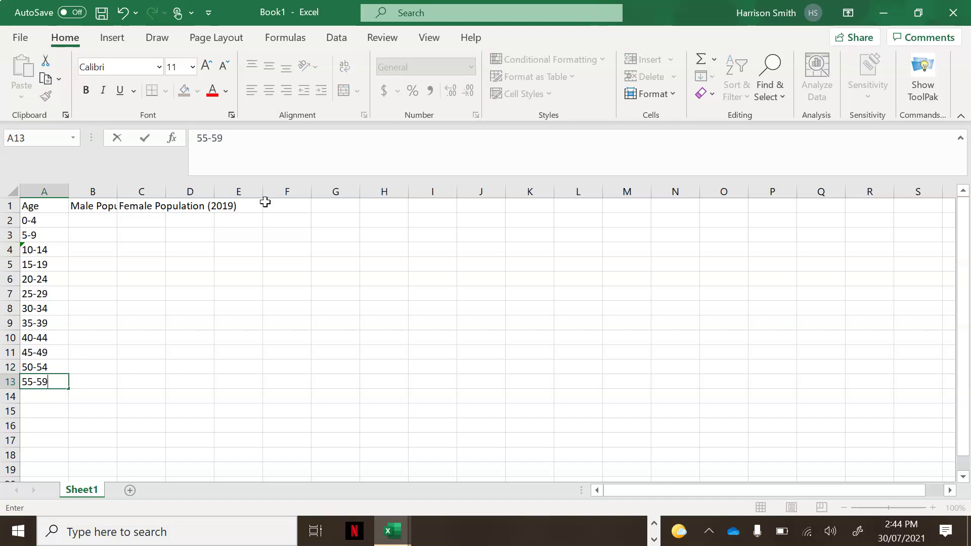
{"action": "key", "text": "Return"}
{"action": "type", "text": "60-64"}
{"action": "key", "text": "Return"}
{"action": "type", "text": "65-69"}
{"action": "key", "text": "Return"}
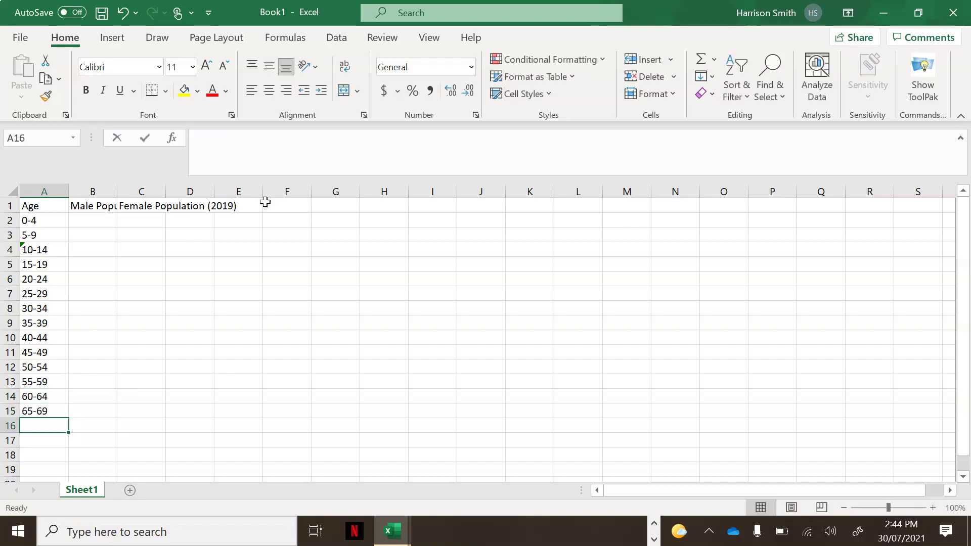
Enter the age groups 70-74, 75-79 and 80-84 in cells A16 to A18
{"action": "type", "text": "7-"}
{"action": "type", "text": "0"}
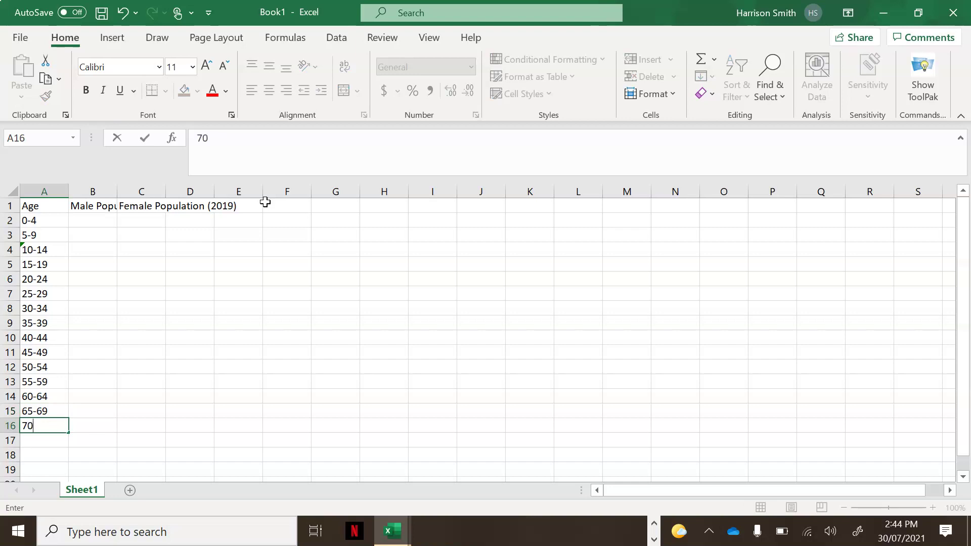
{"action": "type", "text": "-73"}
{"action": "key", "text": "Return"}
{"action": "type", "text": "75"}
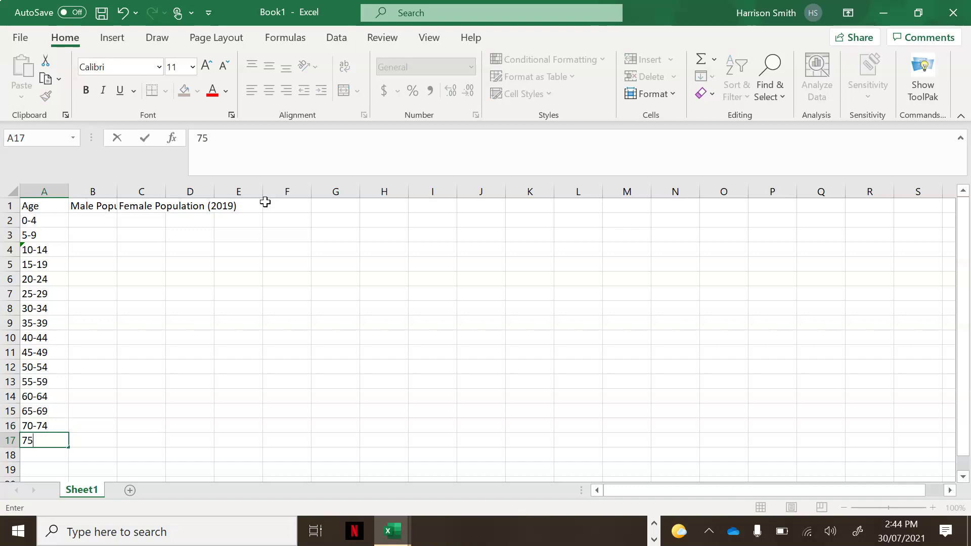
{"action": "type", "text": "-79"}
{"action": "key", "text": "Return"}
{"action": "type", "text": "80-"}
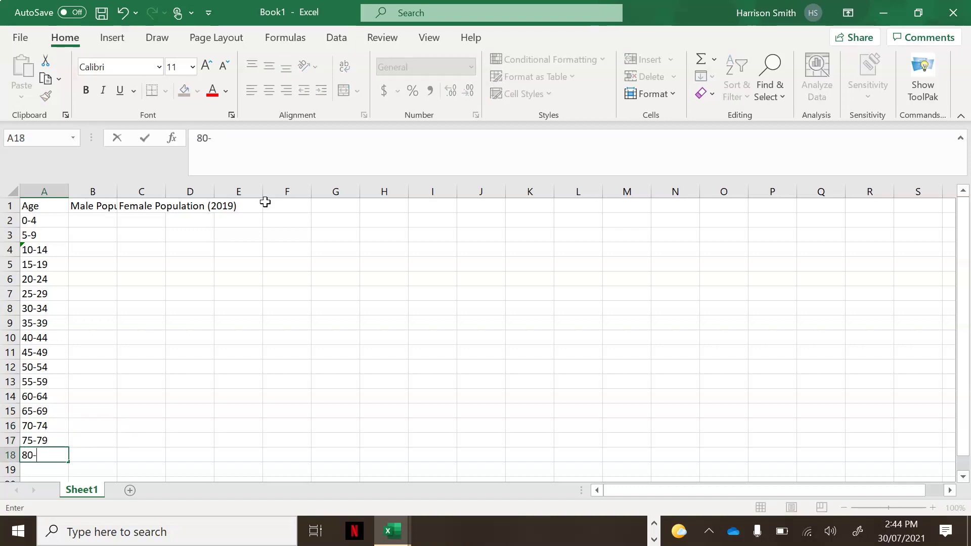
{"action": "type", "text": "84"}
{"action": "key", "text": "Return"}
Enter the final age group, 85 and over, in cell A19 and select cell B2 under the male population header
{"action": "type", "text": "85"}
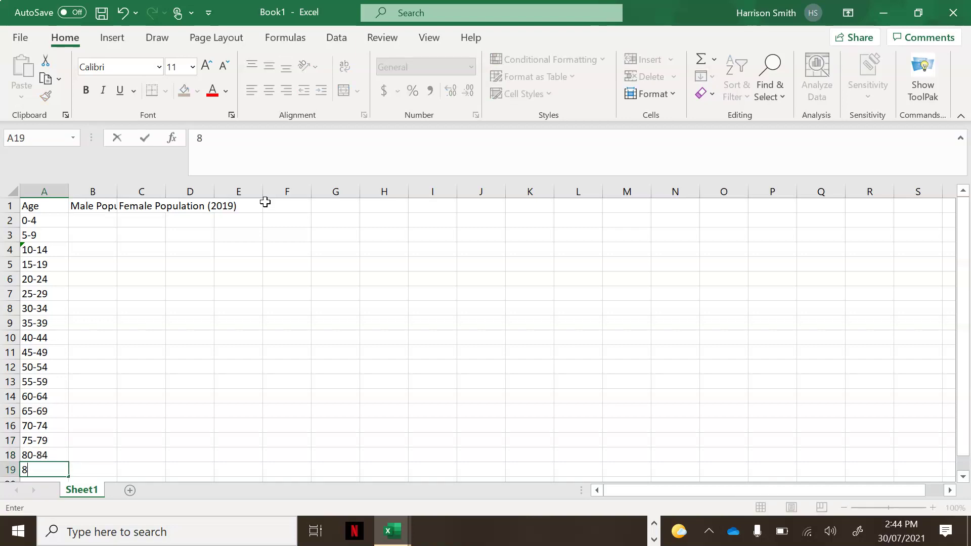
{"action": "type", "text": "-89]]"}
{"action": "key", "text": "BackSpace"}
{"action": "key", "text": "BackSpace"}
{"action": "key", "text": "BackSpace"}
{"action": "key", "text": "BackSpace"}
{"action": "key", "text": "BackSpace"}
{"action": "type", "text": "and over"}
{"action": "key", "text": "Tab"}
{"action": "key", "text": "Up"}
{"action": "key", "text": "Up"}
{"action": "key", "text": "Up"}
{"action": "key", "text": "Up"}
{"action": "key", "text": "Up"}
{"action": "key", "text": "Up"}
{"action": "key", "text": "Up"}
{"action": "key", "text": "Up"}
{"action": "key", "text": "Up"}
{"action": "key", "text": "Up"}
{"action": "key", "text": "Up"}
{"action": "key", "text": "Up"}
{"action": "key", "text": "Up"}
{"action": "key", "text": "Up"}
{"action": "key", "text": "Up"}
{"action": "key", "text": "Up"}
{"action": "key", "text": "Up"}
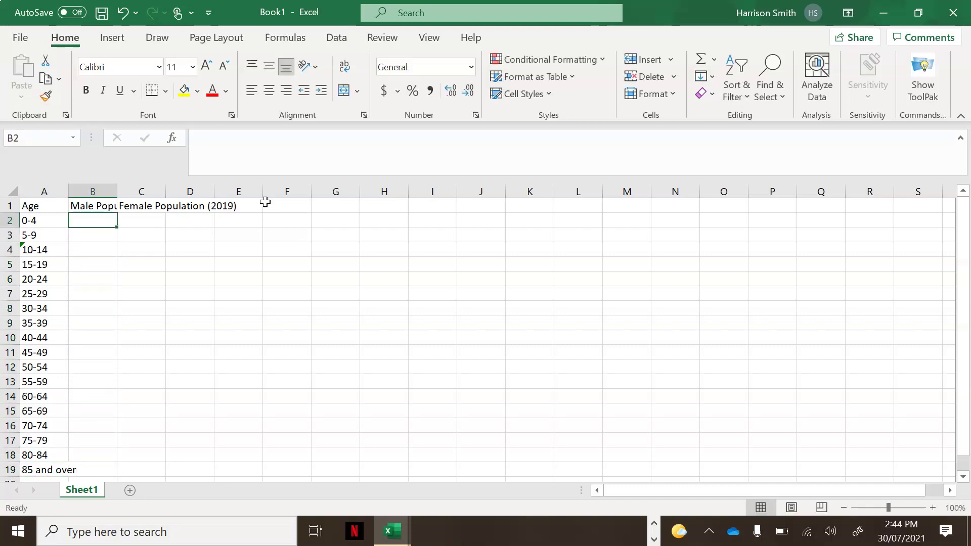
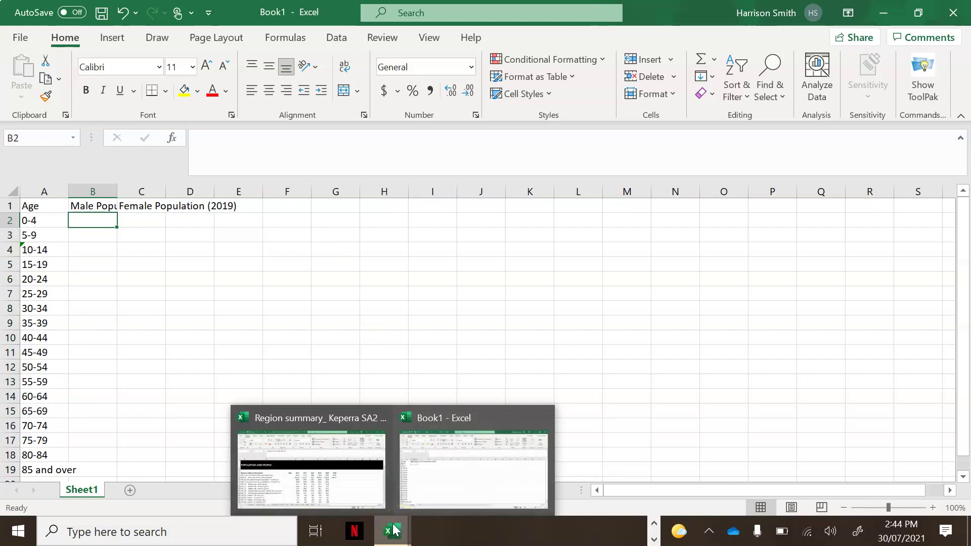
Switch to the Keperra region summary workbook and examine the male age-group rows and the 2019 column on the POP sheet
{"action": "left_click", "coordinate": [336, 472]}
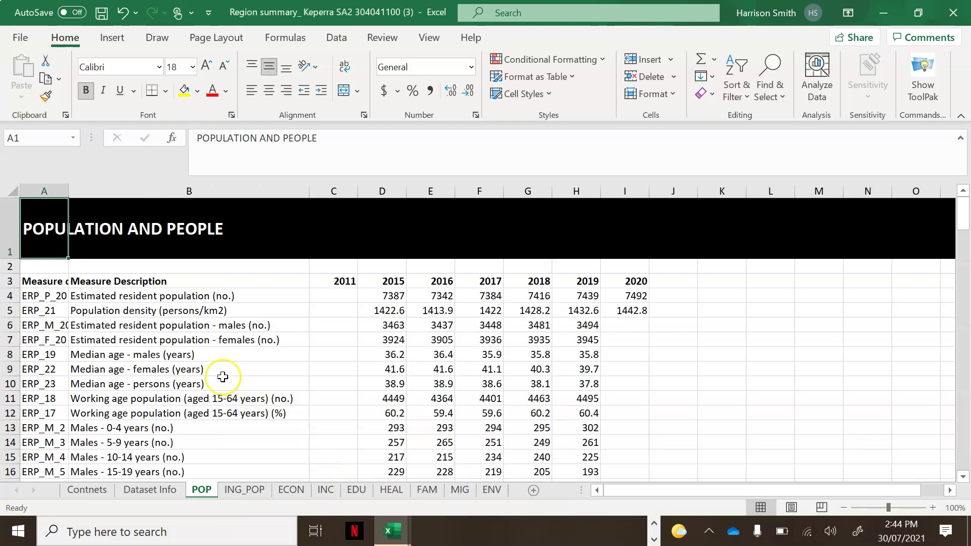
{"action": "scroll", "coordinate": [223, 377], "scroll_direction": "down", "scroll_amount": 2}
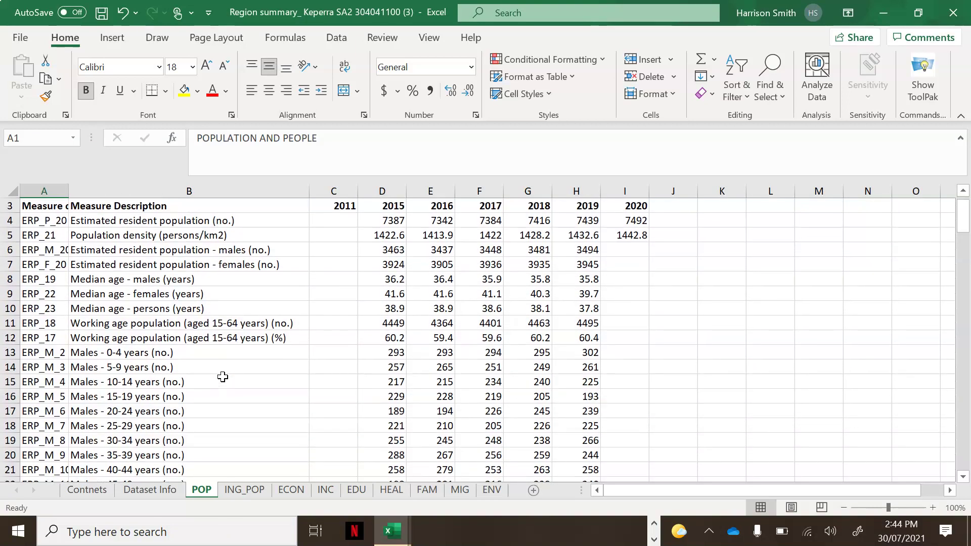
{"action": "left_click", "coordinate": [119, 353]}
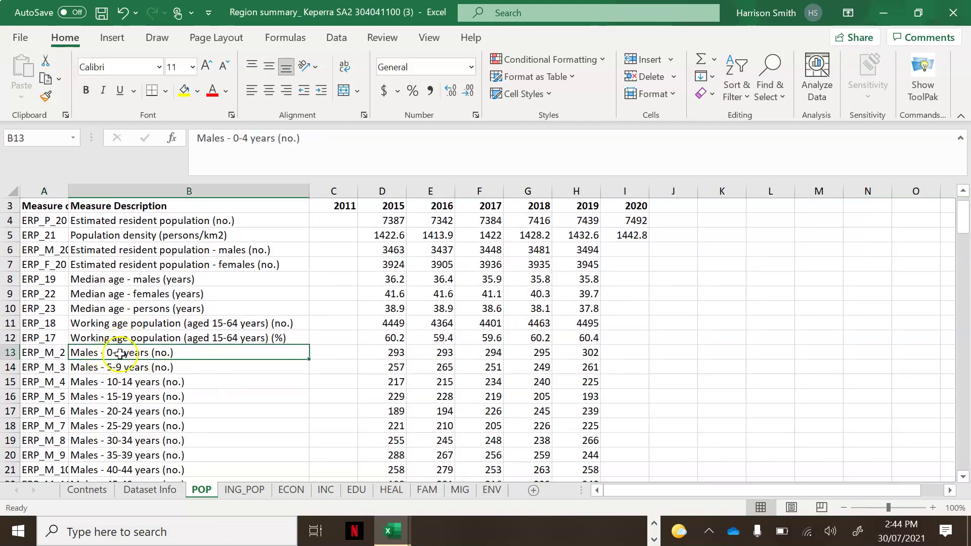
{"action": "scroll", "coordinate": [121, 353], "scroll_direction": "down", "scroll_amount": 1}
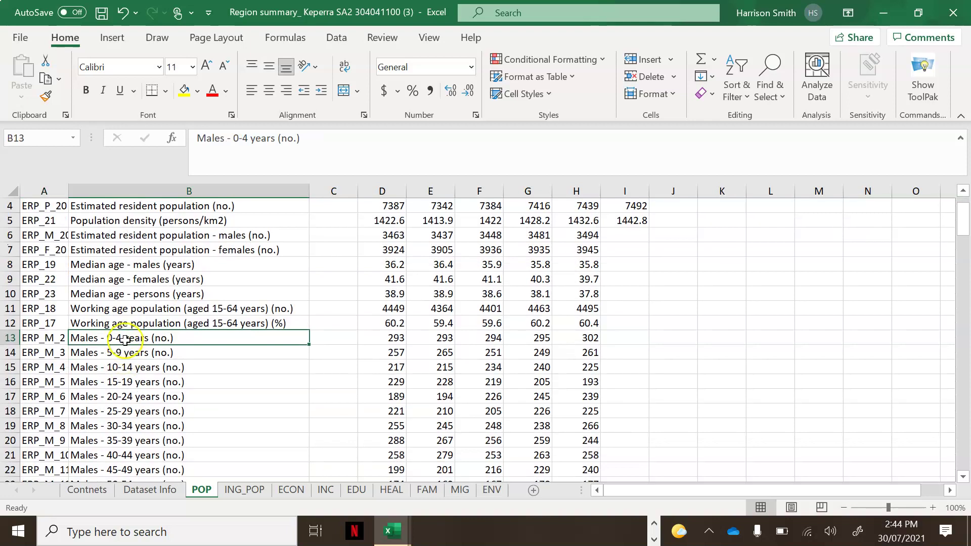
{"action": "left_click_drag", "start_coordinate": [126, 338], "coordinate": [137, 470]}
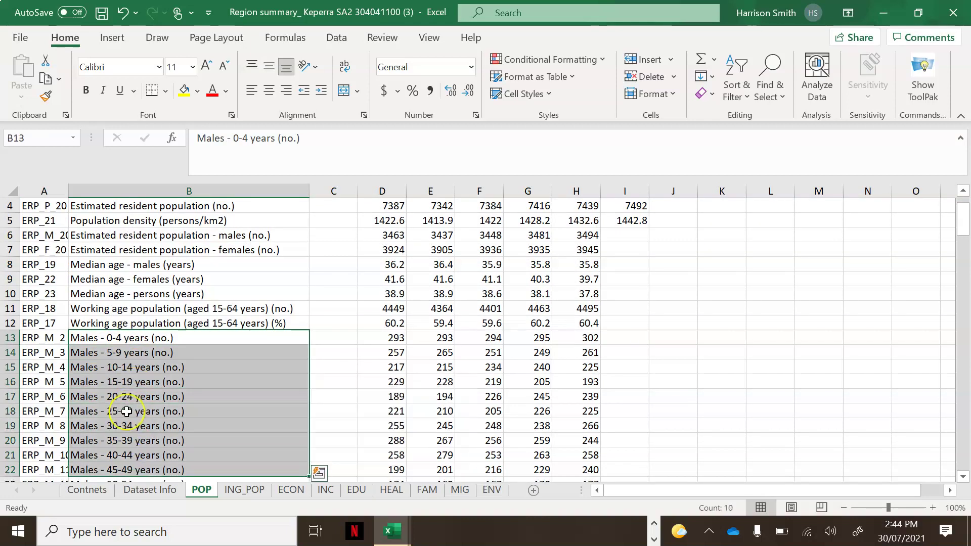
{"action": "scroll", "coordinate": [130, 405], "scroll_direction": "down", "scroll_amount": 1}
{"action": "scroll", "coordinate": [217, 397], "scroll_direction": "up", "scroll_amount": 1}
{"action": "left_click", "coordinate": [220, 374]}
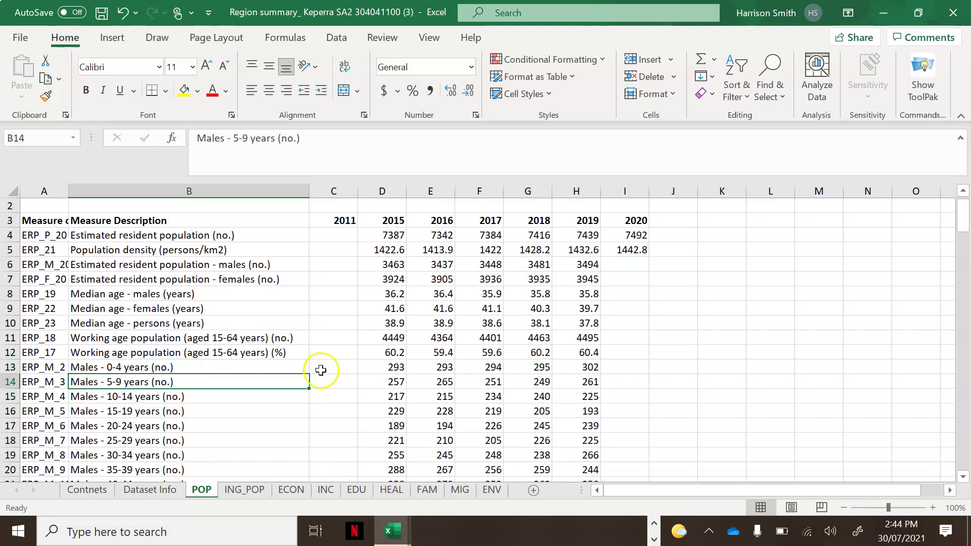
{"action": "left_click", "coordinate": [580, 220]}
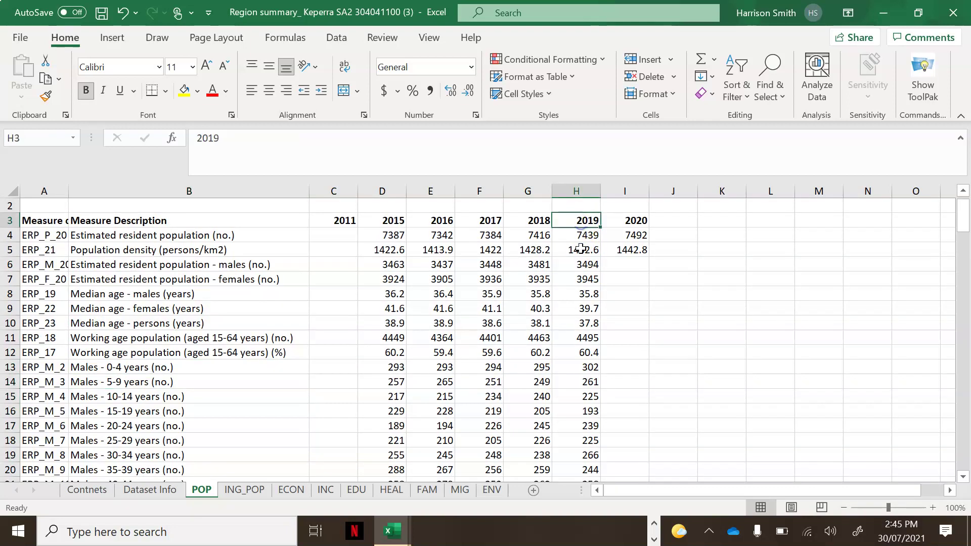
{"action": "left_click", "coordinate": [248, 369]}
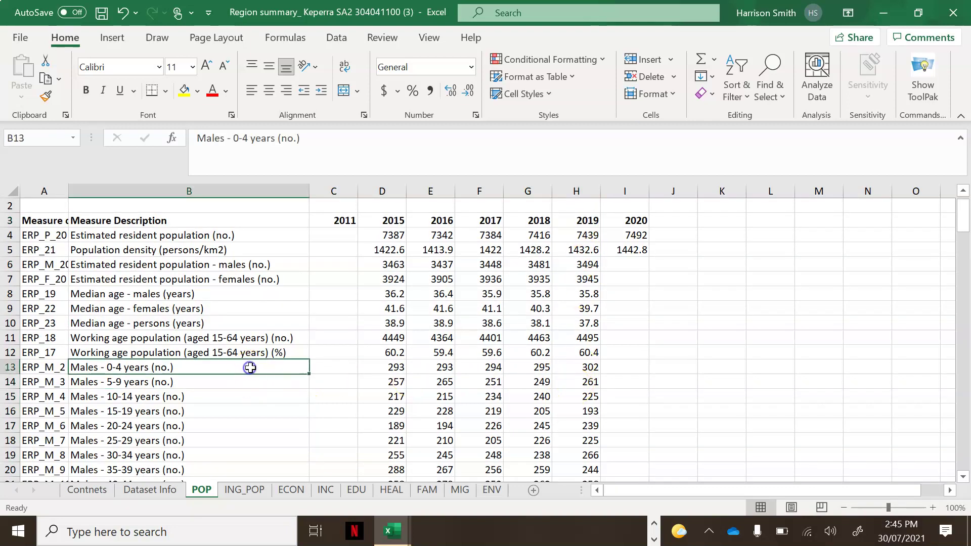
Copy the 2019 male counts from 0-4 years to 85 and over, cells H13 to H30
{"action": "left_click", "coordinate": [570, 367]}
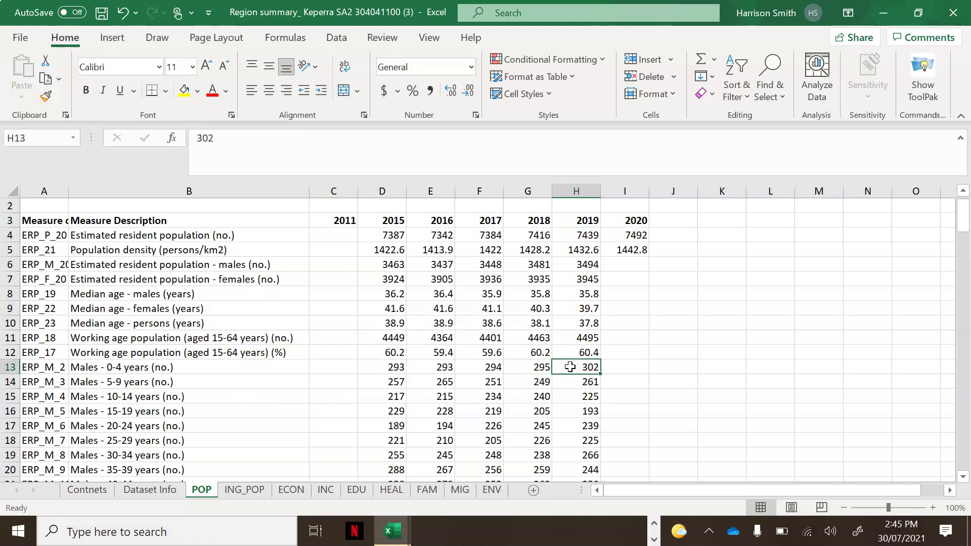
{"action": "left_click", "coordinate": [577, 367]}
{"action": "left_click_drag", "start_coordinate": [576, 375], "coordinate": [572, 469]}
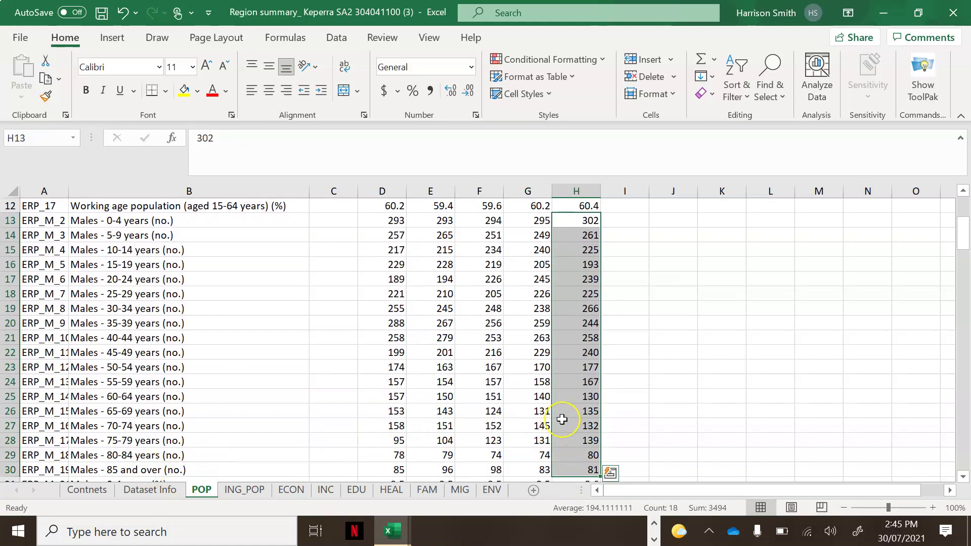
{"action": "key", "text": "ctrl+c"}
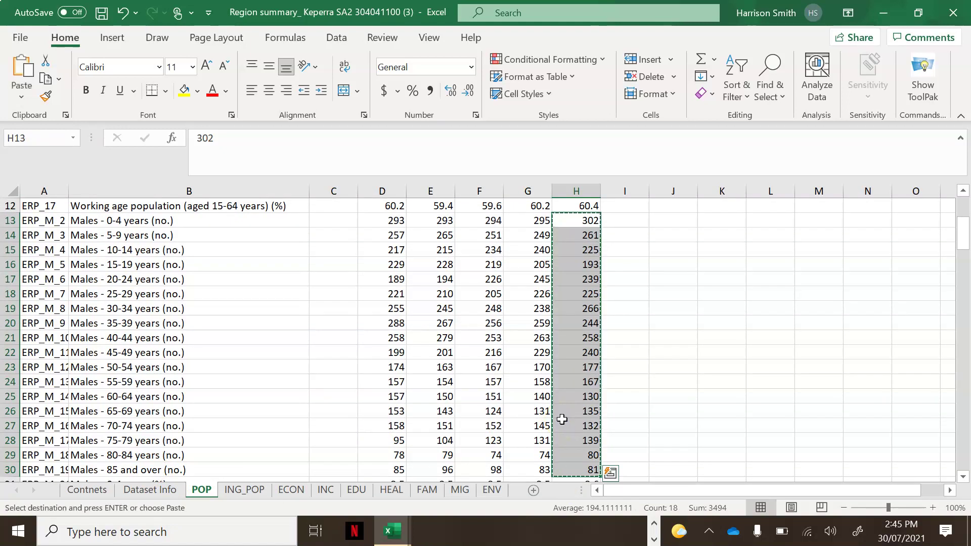
Paste the copied male counts into cells B2 to B19 of the Book1 workbook
{"action": "mouse_move", "coordinate": [391, 531]}
{"action": "left_click", "coordinate": [432, 504]}
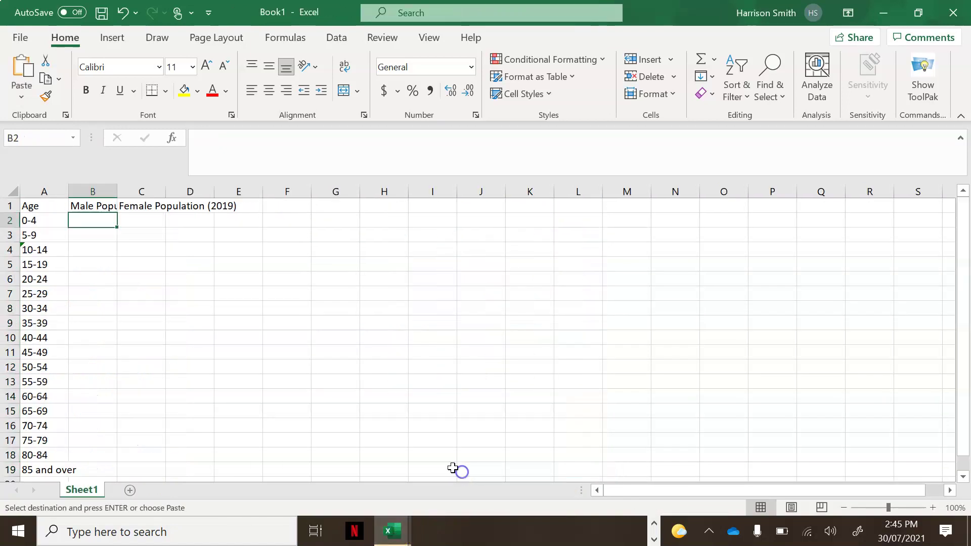
{"action": "left_click", "coordinate": [94, 217]}
{"action": "left_click_drag", "start_coordinate": [94, 217], "coordinate": [89, 469]}
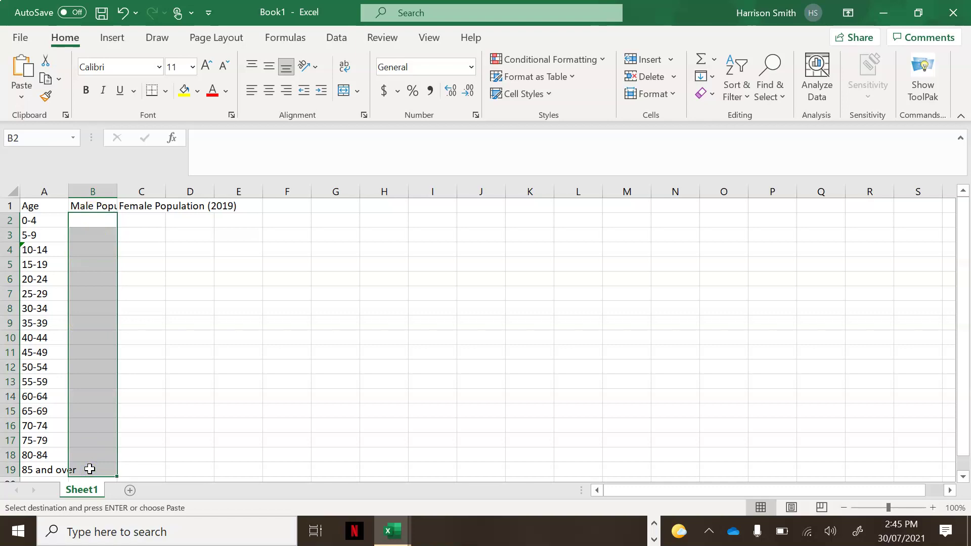
{"action": "key", "text": "ctrl+v"}
{"action": "left_click", "coordinate": [174, 382]}
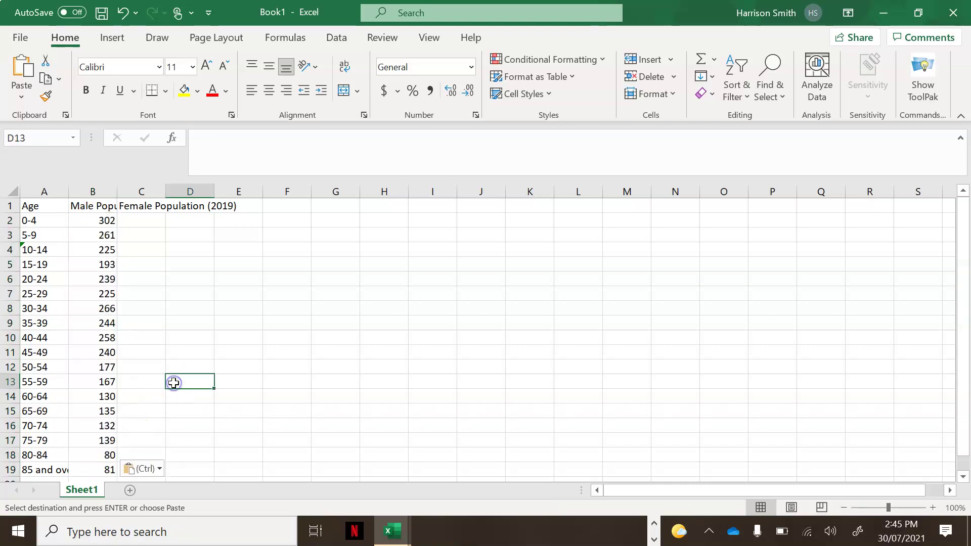
Copy the 2019 female counts from 0-4 years to 85 and over, cells H49 to H66, in the Keperra region summary workbook
{"action": "left_click", "coordinate": [138, 230]}
{"action": "left_click", "coordinate": [137, 223]}
{"action": "mouse_move", "coordinate": [393, 530]}
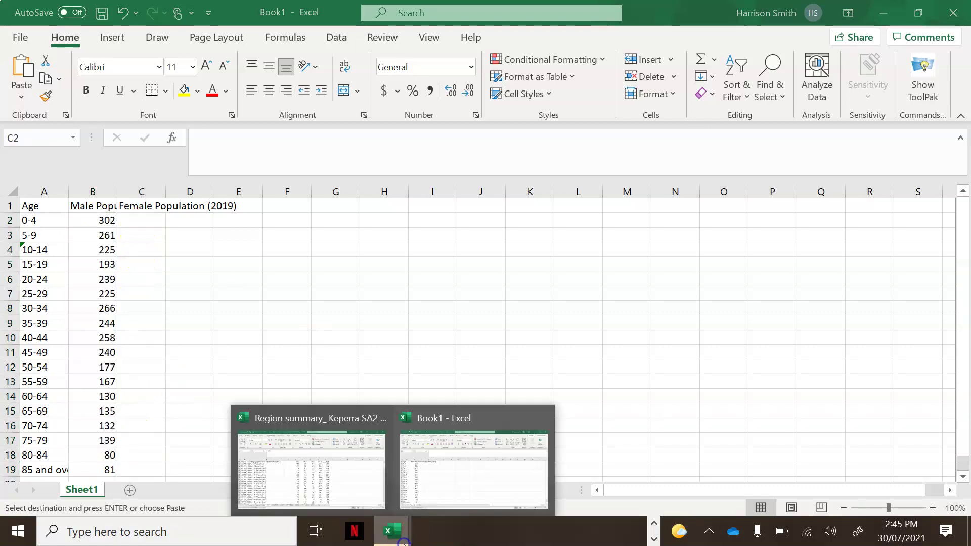
{"action": "left_click", "coordinate": [336, 475]}
{"action": "scroll", "coordinate": [365, 374], "scroll_direction": "down", "scroll_amount": 4}
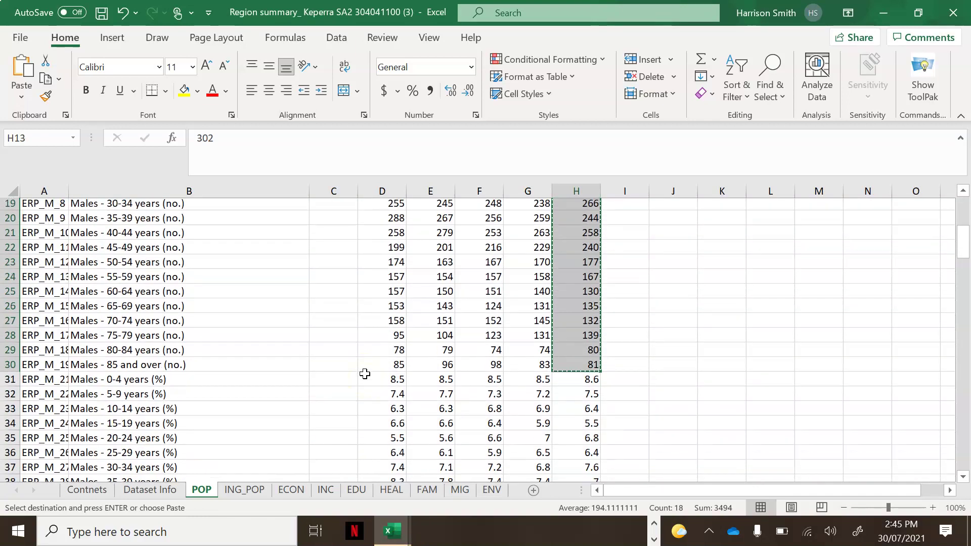
{"action": "scroll", "coordinate": [365, 374], "scroll_direction": "down", "scroll_amount": 7}
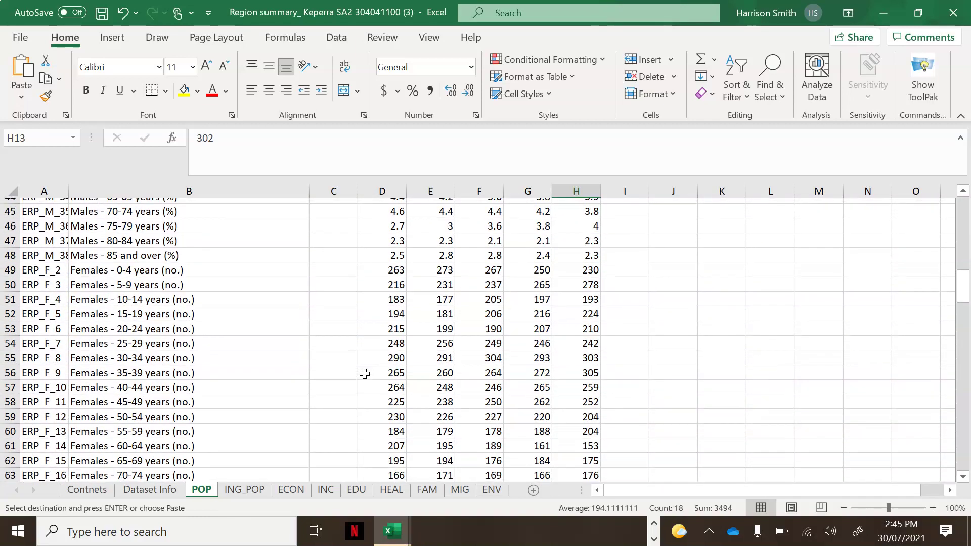
{"action": "scroll", "coordinate": [364, 373], "scroll_direction": "down", "scroll_amount": 1}
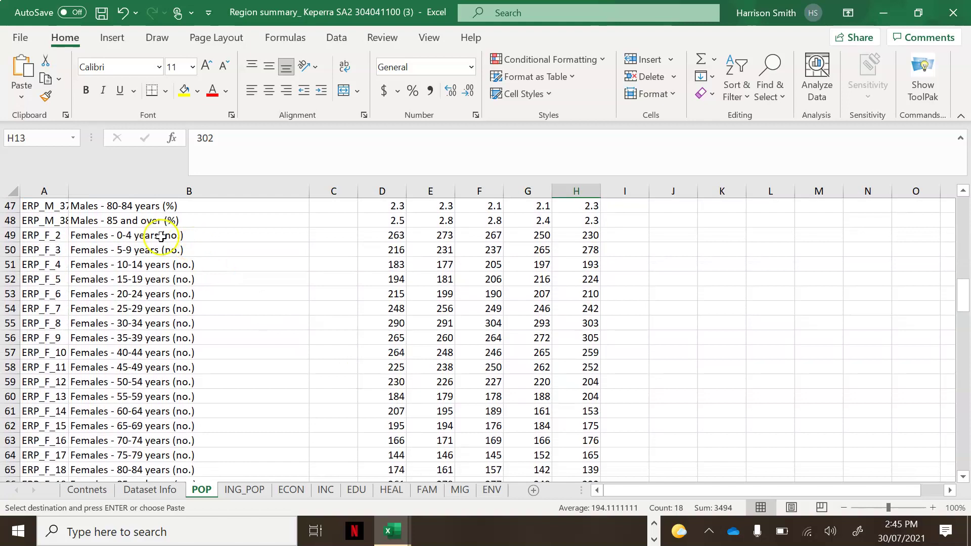
{"action": "left_click_drag", "start_coordinate": [569, 235], "coordinate": [573, 431]}
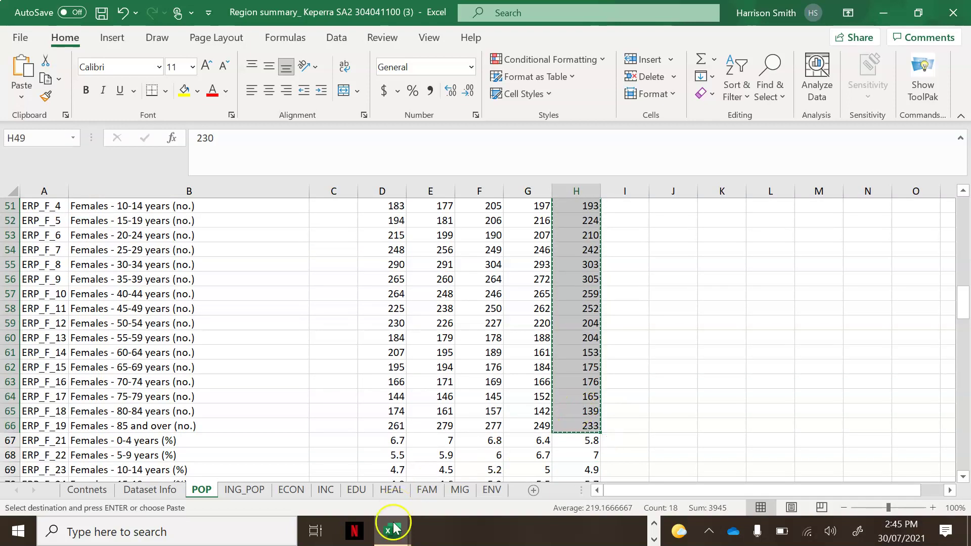
Switch to the Book1 workbook and paste the copied female counts into cells C2 to C19
{"action": "mouse_move", "coordinate": [391, 529]}
{"action": "left_click", "coordinate": [439, 488]}
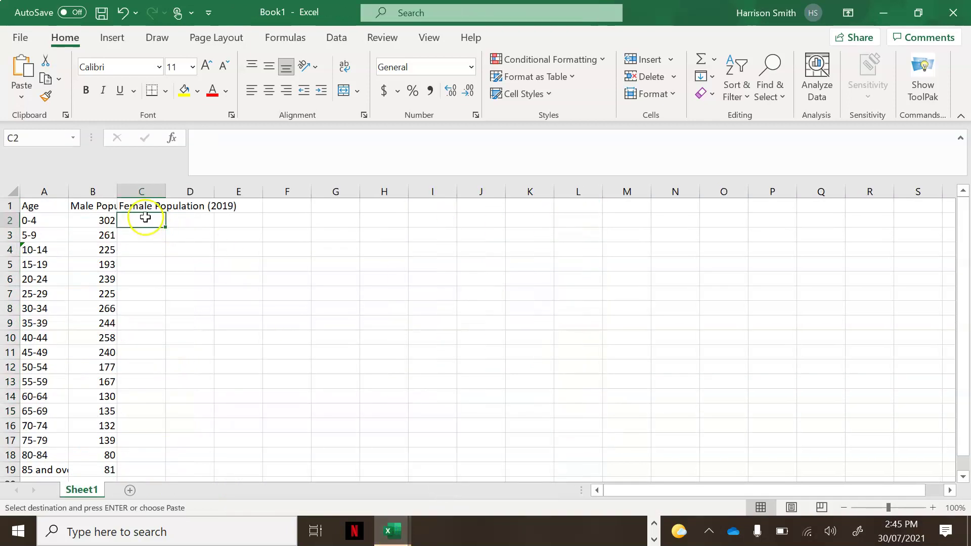
{"action": "left_click_drag", "start_coordinate": [143, 219], "coordinate": [151, 471]}
{"action": "key", "text": "ctrl+v"}
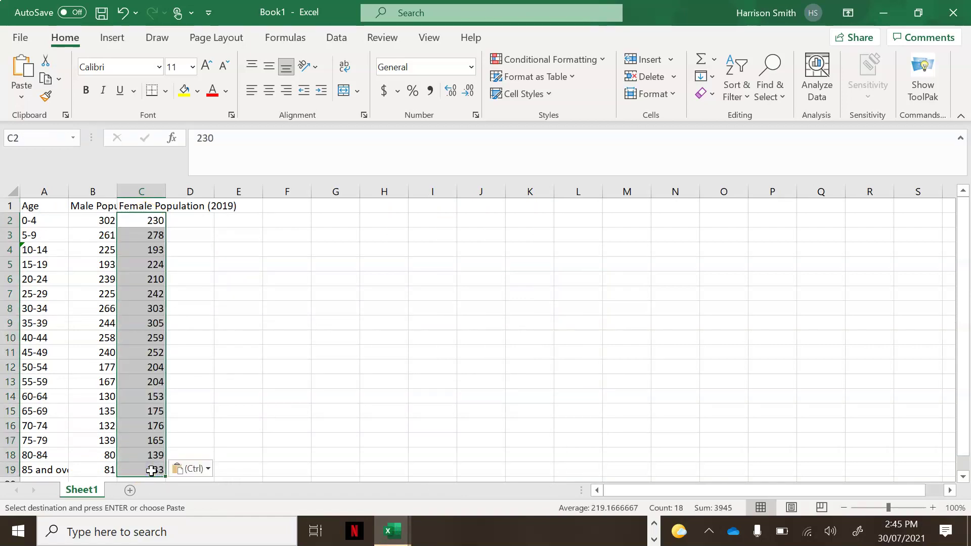
{"action": "left_click", "coordinate": [191, 323]}
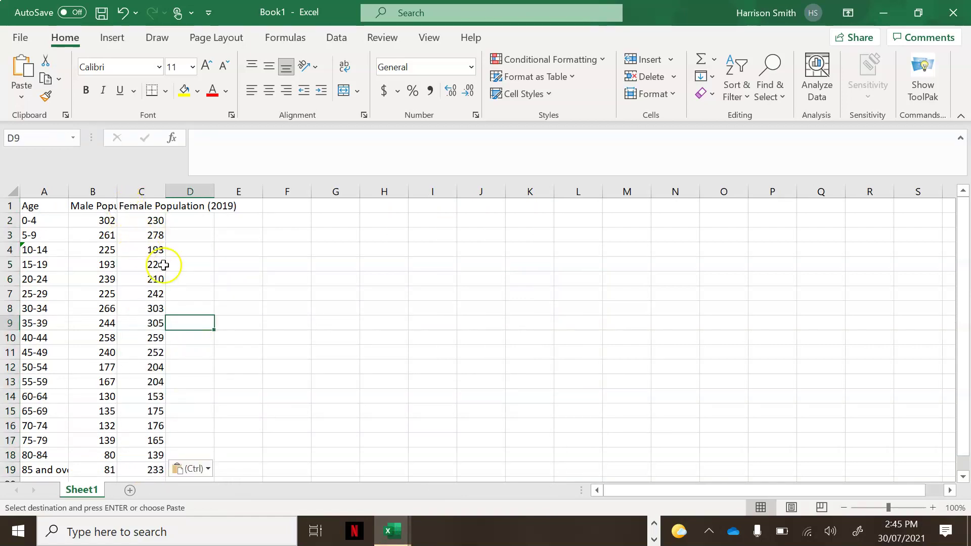
Move the female population header and counts from cells C1 to C19 into column D, leaving column C empty
{"action": "left_click", "coordinate": [145, 207]}
{"action": "left_click_drag", "start_coordinate": [145, 207], "coordinate": [146, 473]}
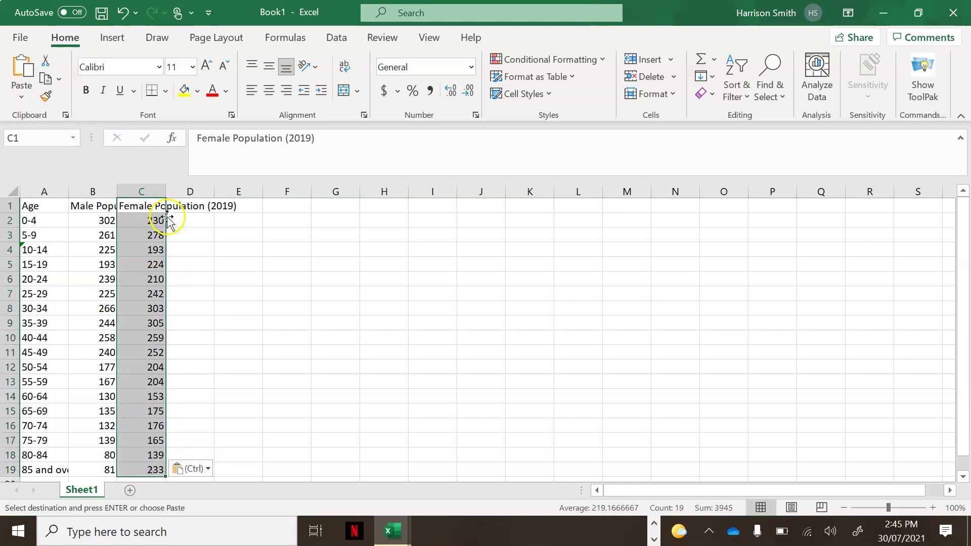
{"action": "mouse_move", "coordinate": [165, 217]}
{"action": "left_mouse_down"}
{"action": "mouse_move", "coordinate": [190, 218]}
{"action": "mouse_move", "coordinate": [161, 218]}
{"action": "mouse_move", "coordinate": [174, 218]}
{"action": "left_mouse_up"}
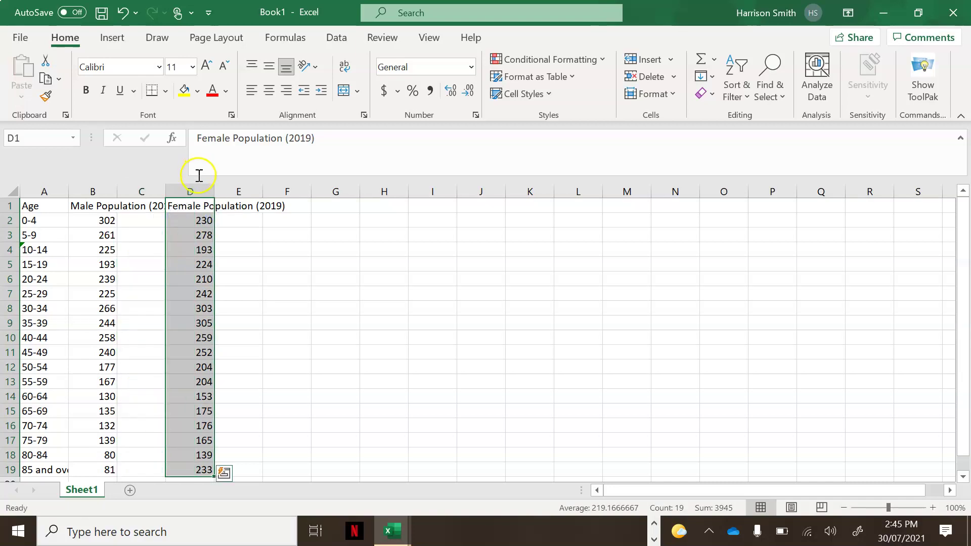
{"action": "left_click", "coordinate": [136, 209]}
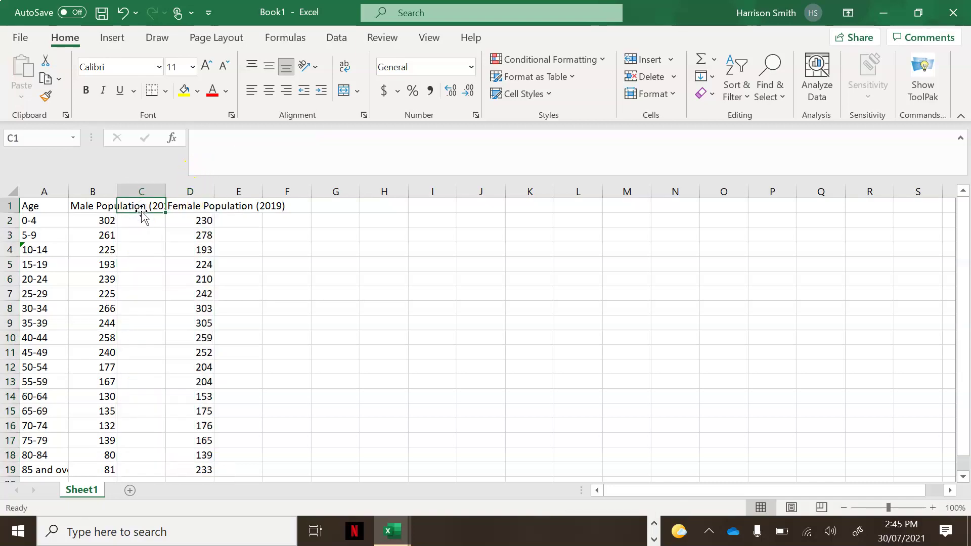
Move the Male Population (2019) header from cell B1 to cell C1
{"action": "left_click", "coordinate": [99, 208]}
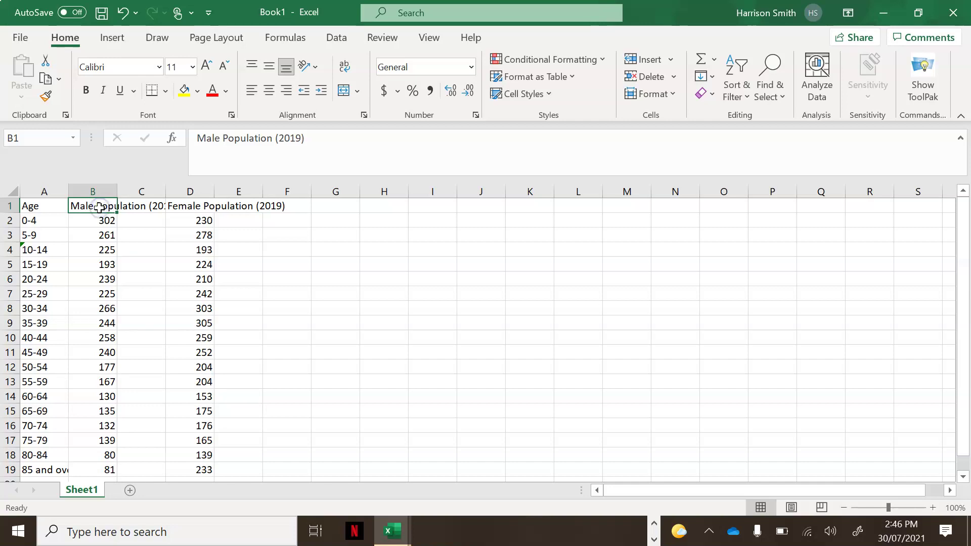
{"action": "left_click_drag", "start_coordinate": [99, 207], "coordinate": [94, 426]}
{"action": "left_click_drag", "start_coordinate": [97, 355], "coordinate": [154, 208]}
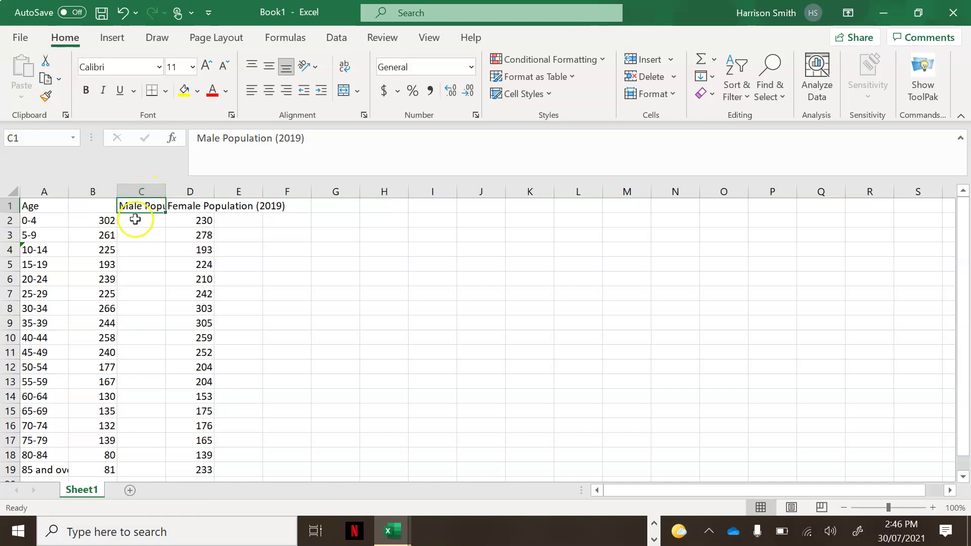
Enter the formula =B2*-1 in cell C2 to make the 0-4 male count negative
{"action": "left_click", "coordinate": [136, 221]}
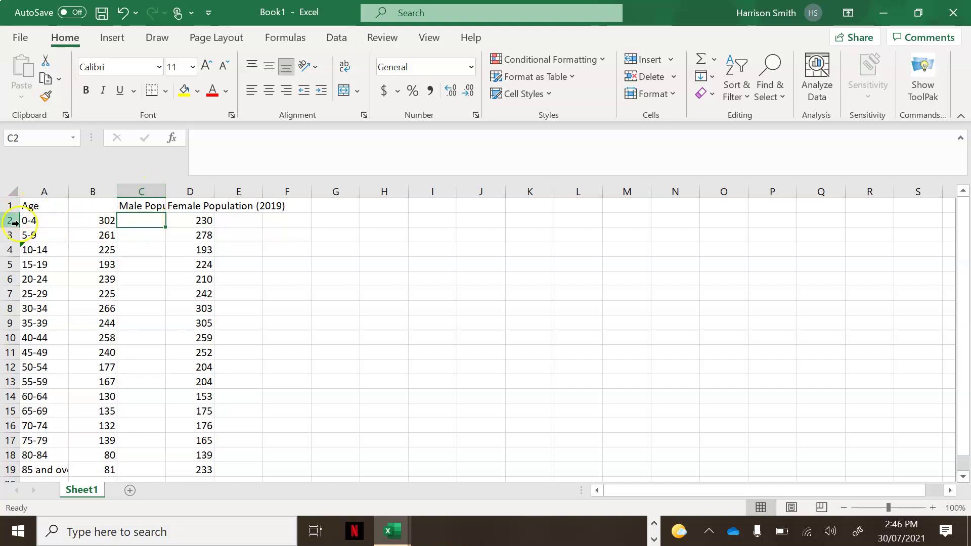
{"action": "left_click", "coordinate": [241, 141]}
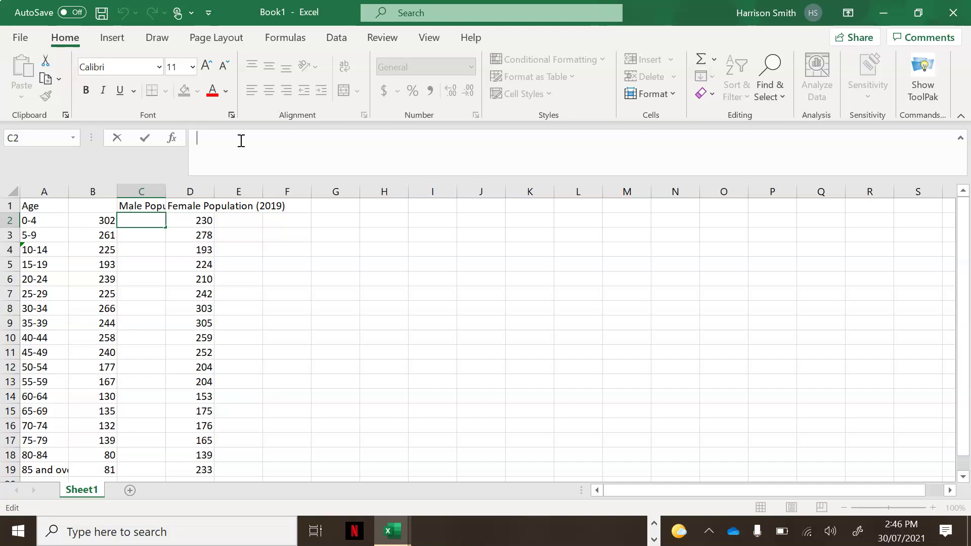
{"action": "type", "text": "=B"}
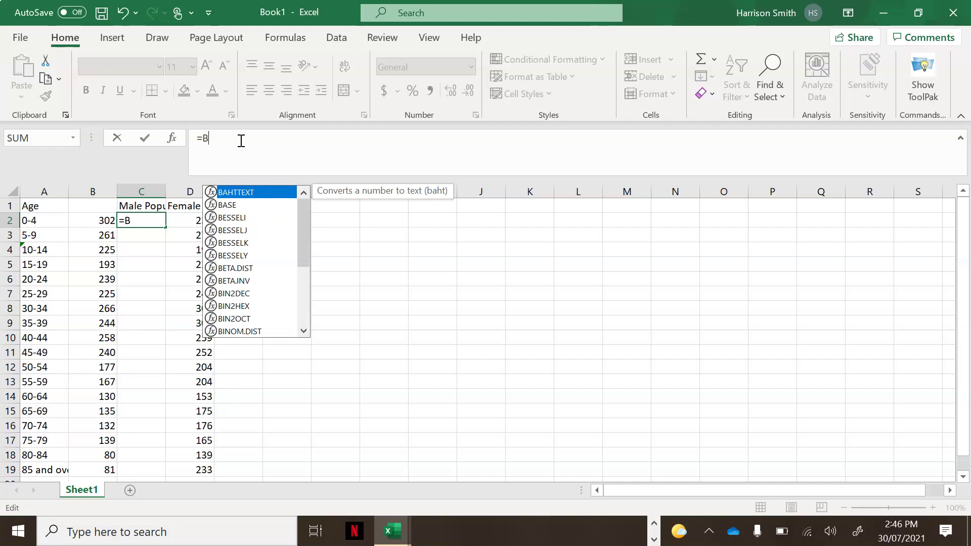
{"action": "type", "text": "2*-1"}
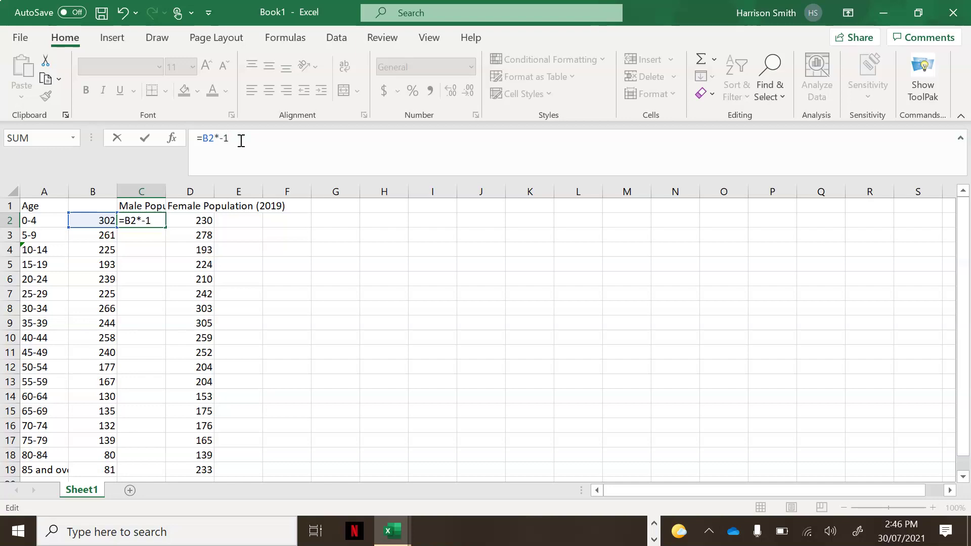
{"action": "left_click", "coordinate": [136, 233]}
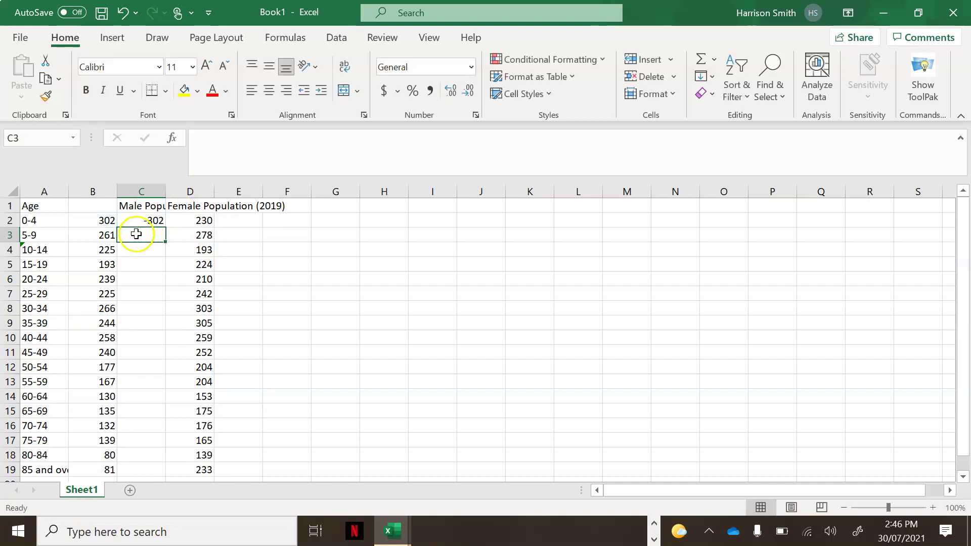
Fill the formula in C2 down to cell C19 so every male age group is negated
{"action": "left_click", "coordinate": [104, 220]}
{"action": "left_click", "coordinate": [141, 221]}
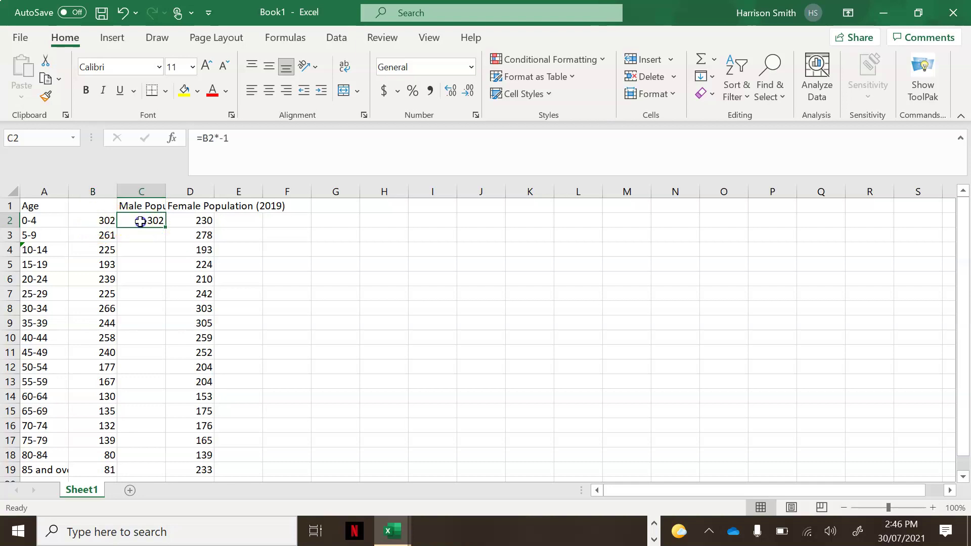
{"action": "left_click_drag", "start_coordinate": [165, 225], "coordinate": [160, 470]}
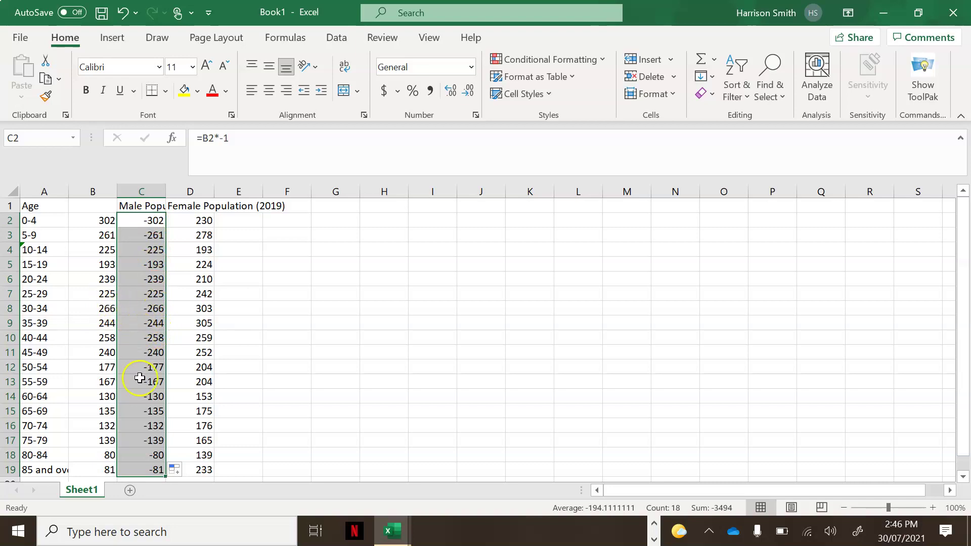
{"action": "left_click", "coordinate": [99, 205]}
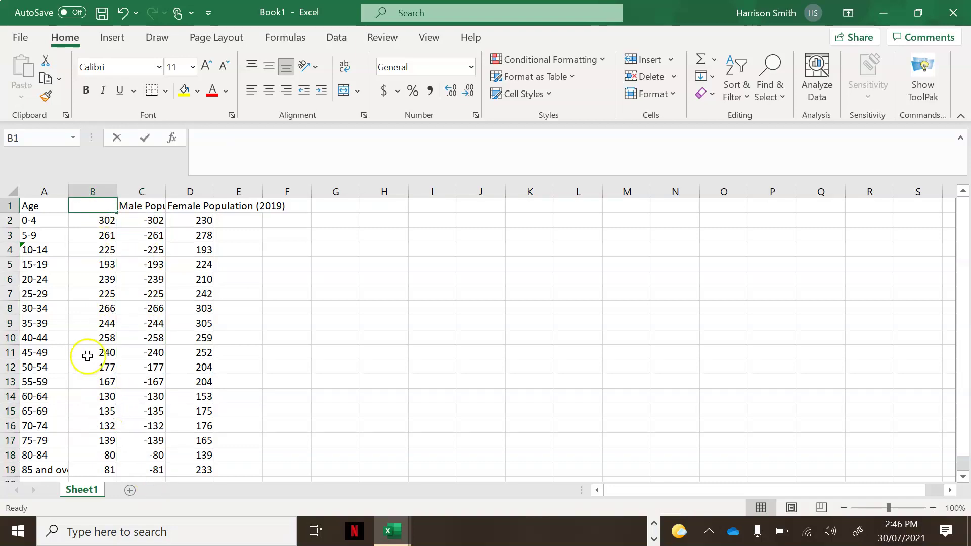
Insert a stacked bar chart from the age, negative male and female data in A1:A19, C1:C19 and D1:D19, and delete its title
{"action": "left_click", "coordinate": [48, 204]}
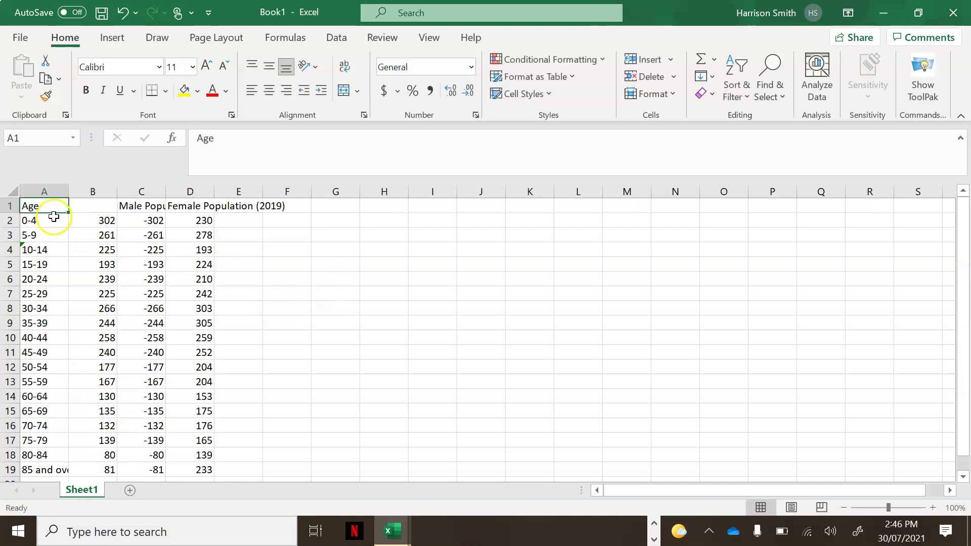
{"action": "left_click_drag", "start_coordinate": [44, 207], "coordinate": [40, 470]}
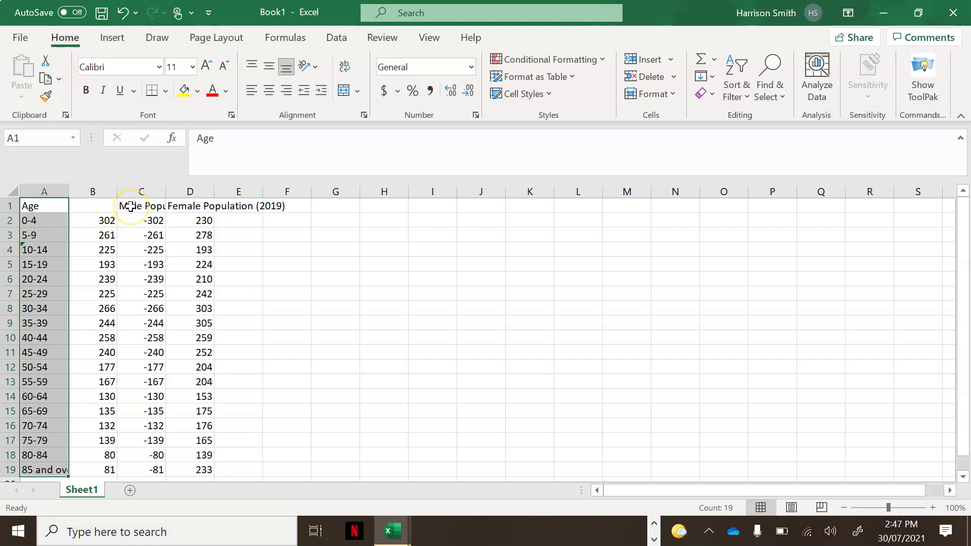
{"action": "left_click_drag", "start_coordinate": [137, 205], "coordinate": [139, 466], "text": "ctrl"}
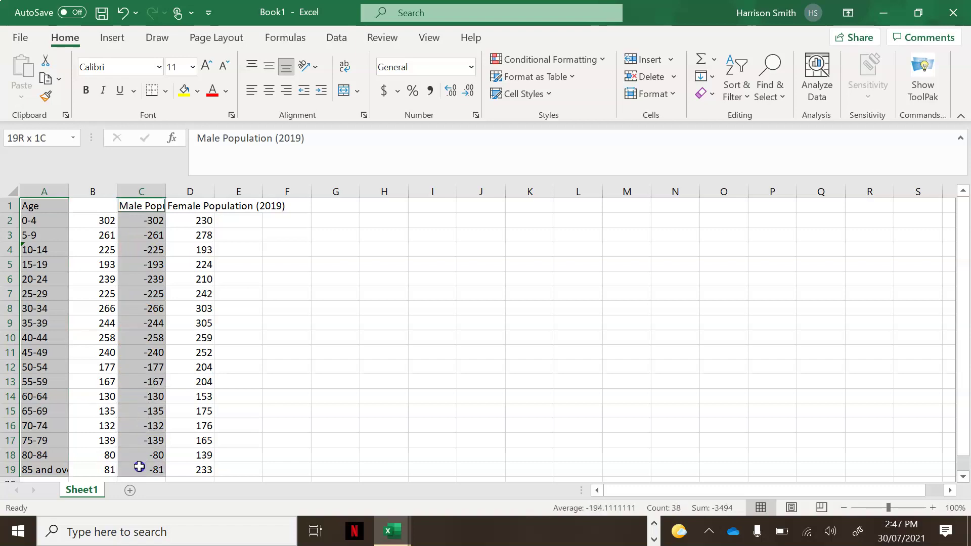
{"action": "left_click_drag", "start_coordinate": [190, 207], "coordinate": [198, 470], "text": "ctrl"}
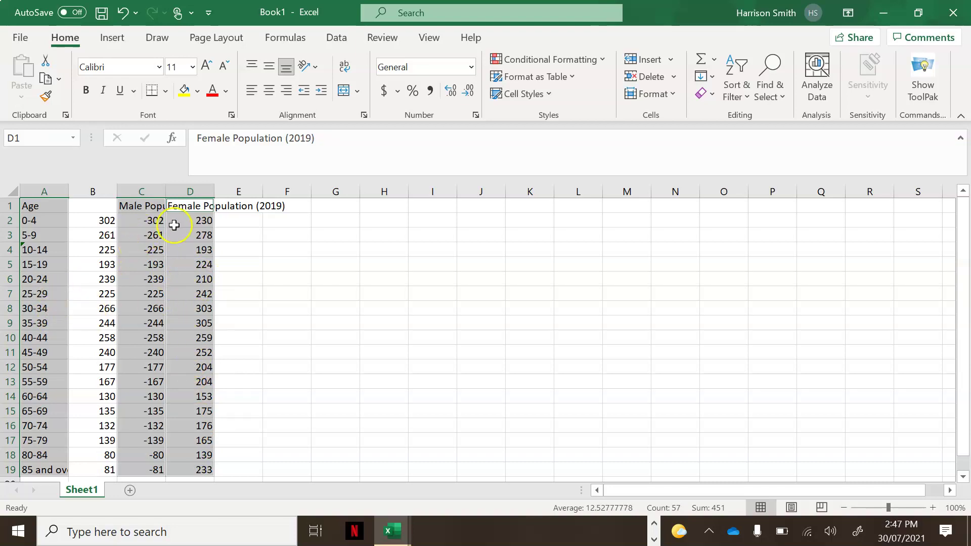
{"action": "left_click", "coordinate": [107, 39]}
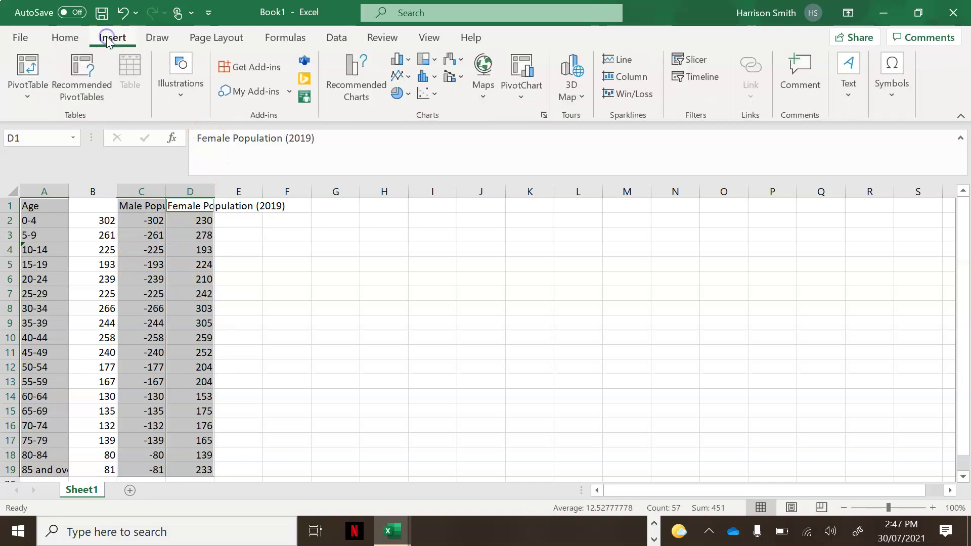
{"action": "left_click", "coordinate": [340, 90]}
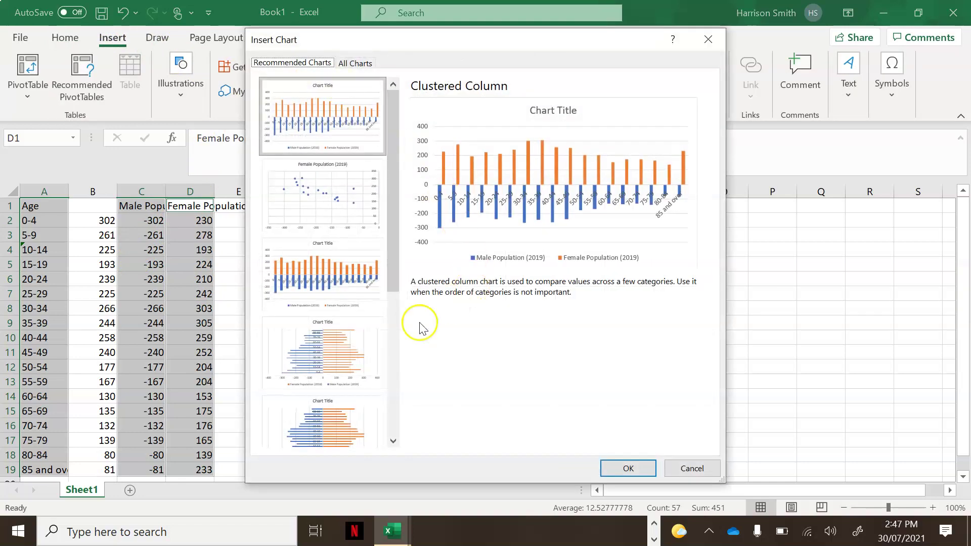
{"action": "left_click", "coordinate": [345, 344]}
{"action": "left_click", "coordinate": [320, 424]}
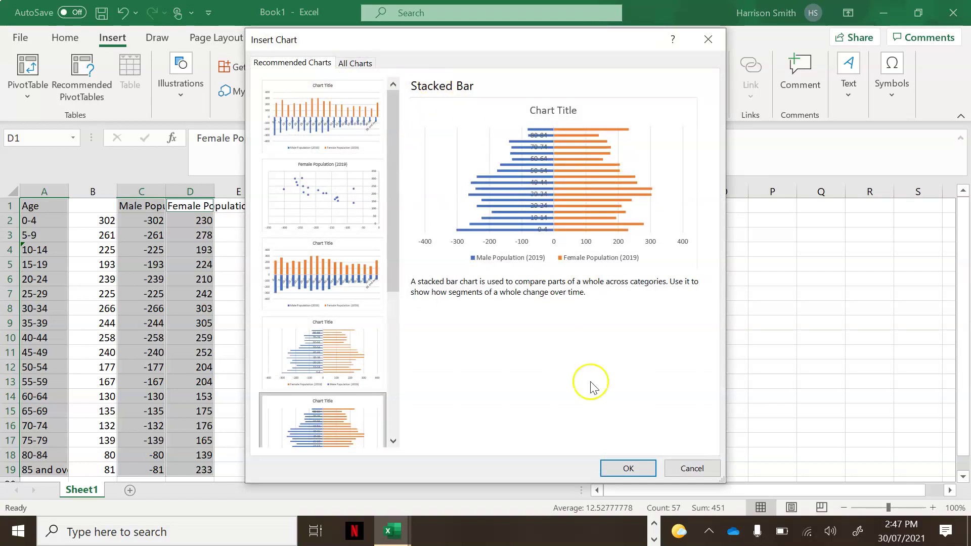
{"action": "left_click", "coordinate": [626, 465]}
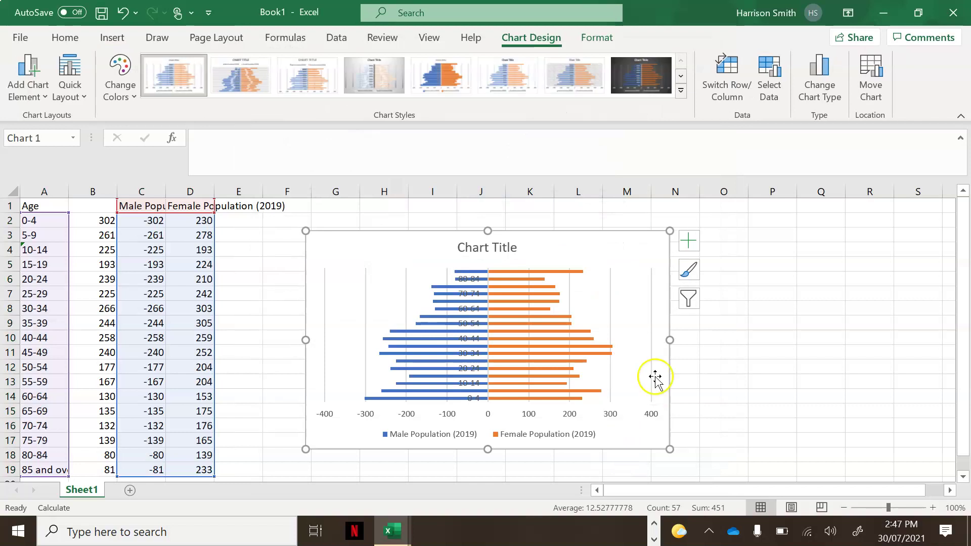
{"action": "left_click", "coordinate": [502, 249]}
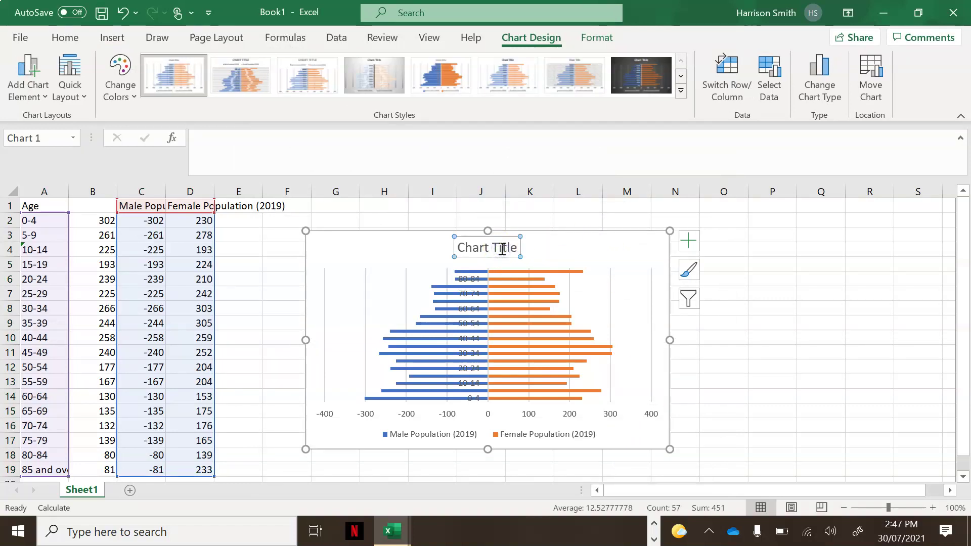
{"action": "key", "text": "Delete"}
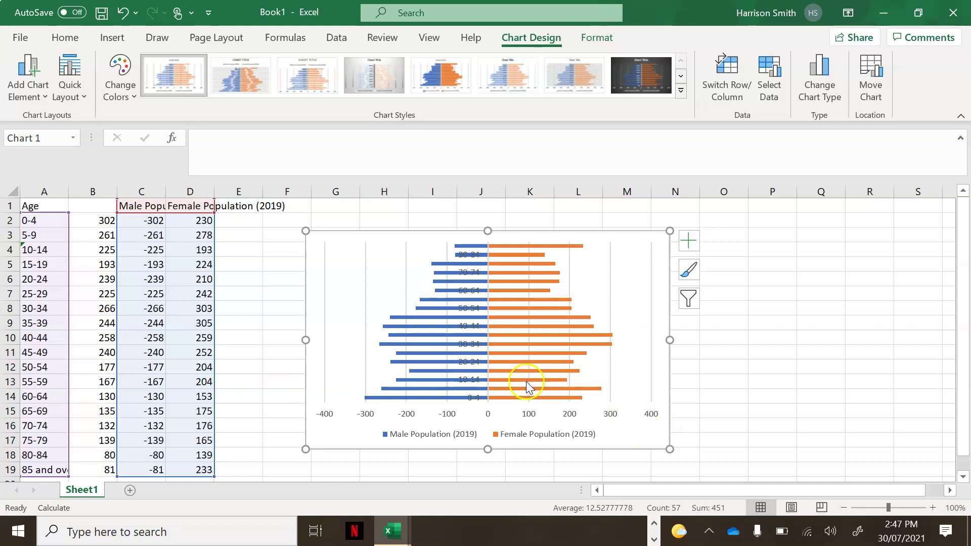
Reduce the gap width of the Female Population (2019) series until the bars touch, and close the series formatting options
{"action": "mouse_move", "coordinate": [526, 384]}
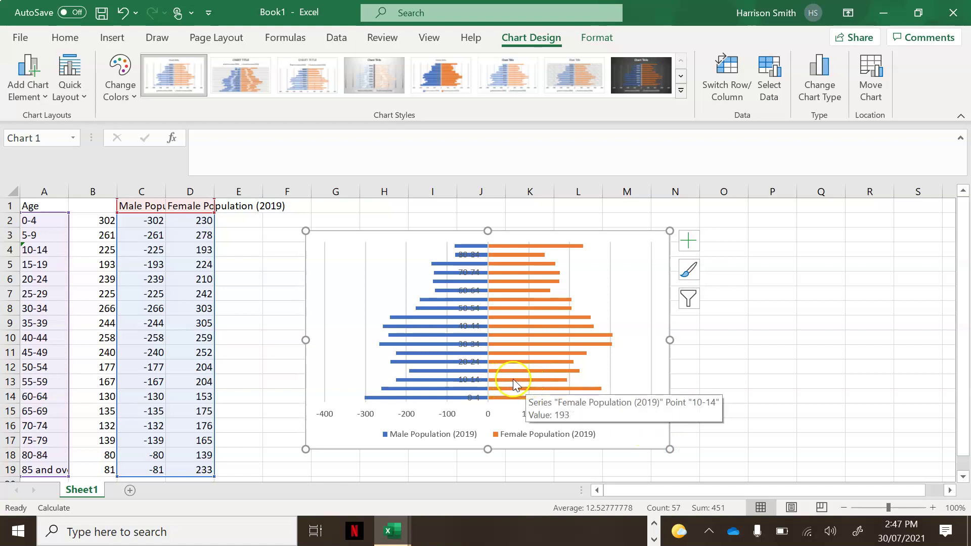
{"action": "left_click", "coordinate": [512, 379]}
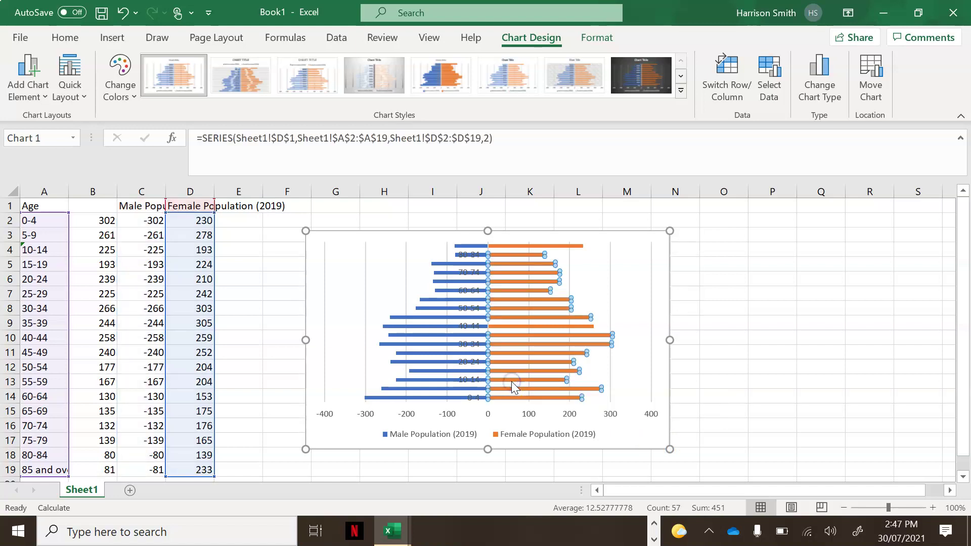
{"action": "double_click", "coordinate": [511, 381]}
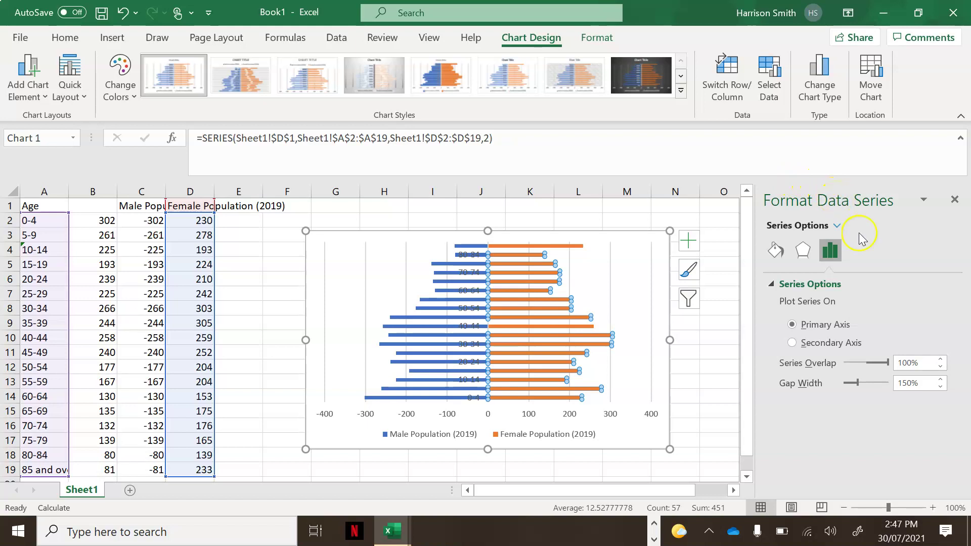
{"action": "left_click", "coordinate": [908, 385]}
{"action": "left_click", "coordinate": [955, 199]}
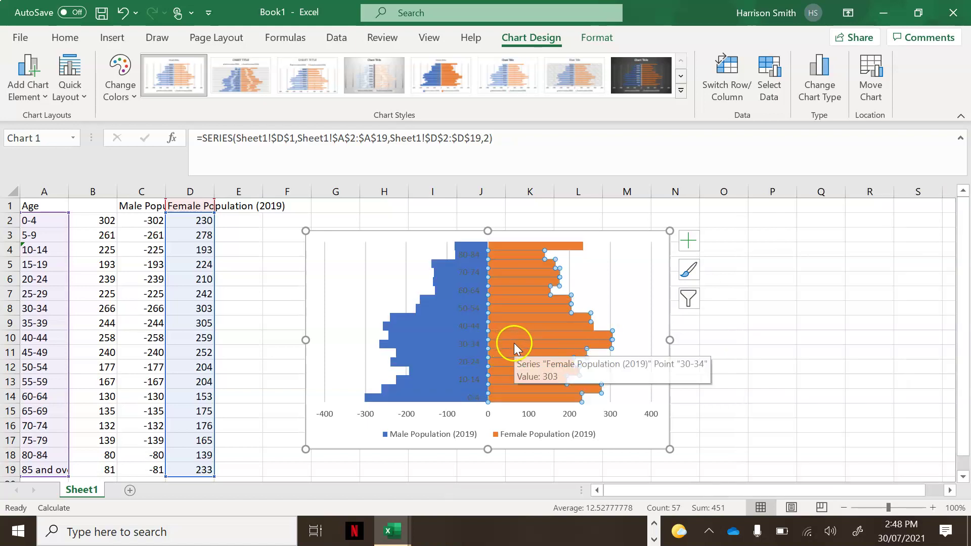
Set the number category of the chart's horizontal value axis to Custom
{"action": "left_click", "coordinate": [641, 429]}
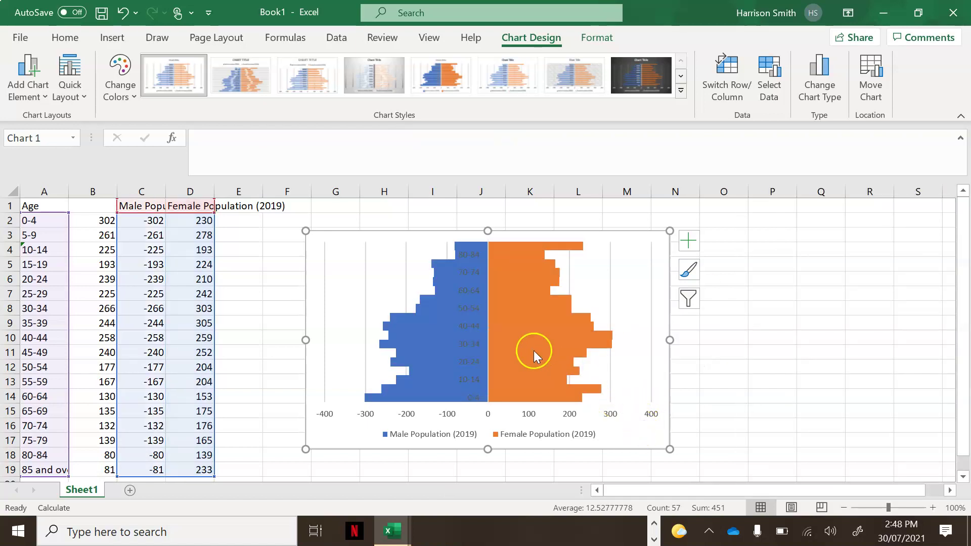
{"action": "mouse_move", "coordinate": [532, 350]}
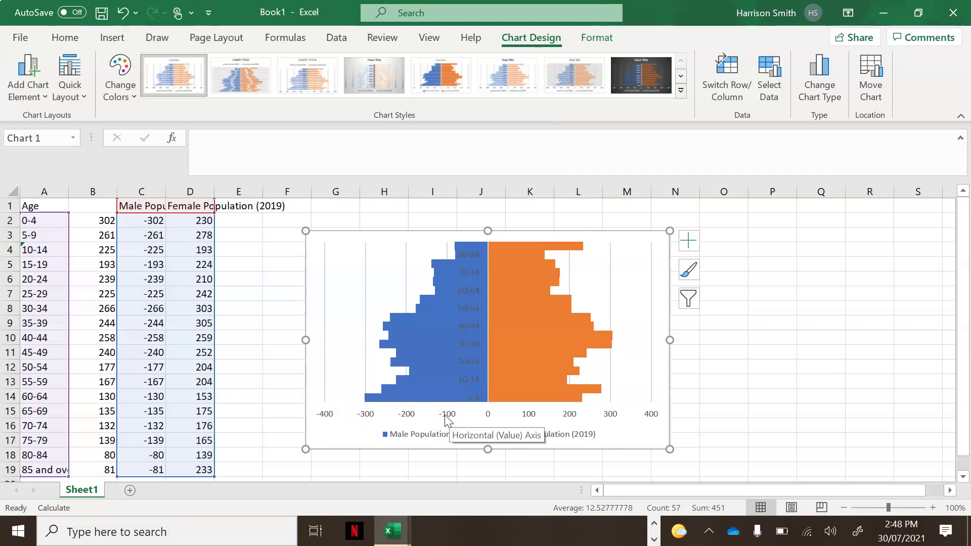
{"action": "double_click", "coordinate": [407, 416]}
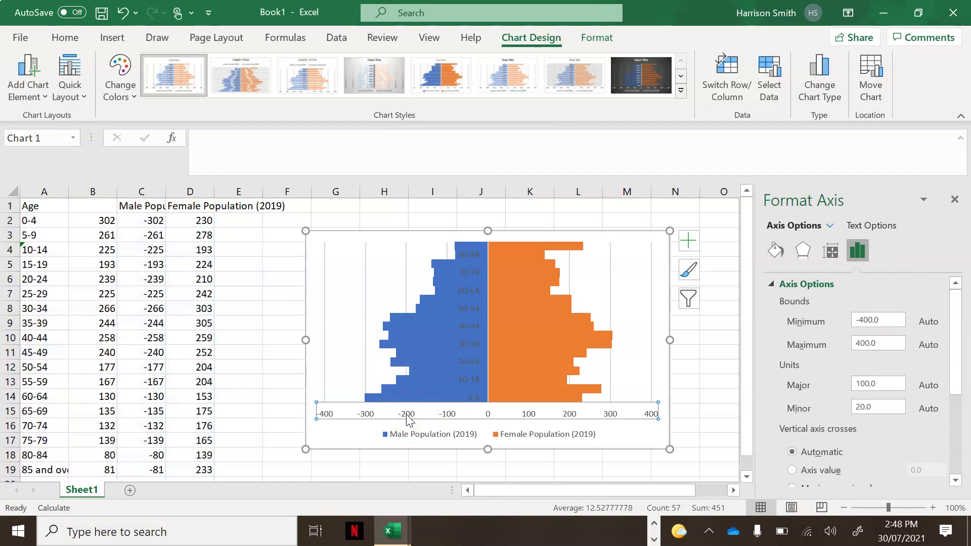
{"action": "left_click", "coordinate": [791, 199]}
{"action": "left_click", "coordinate": [792, 286]}
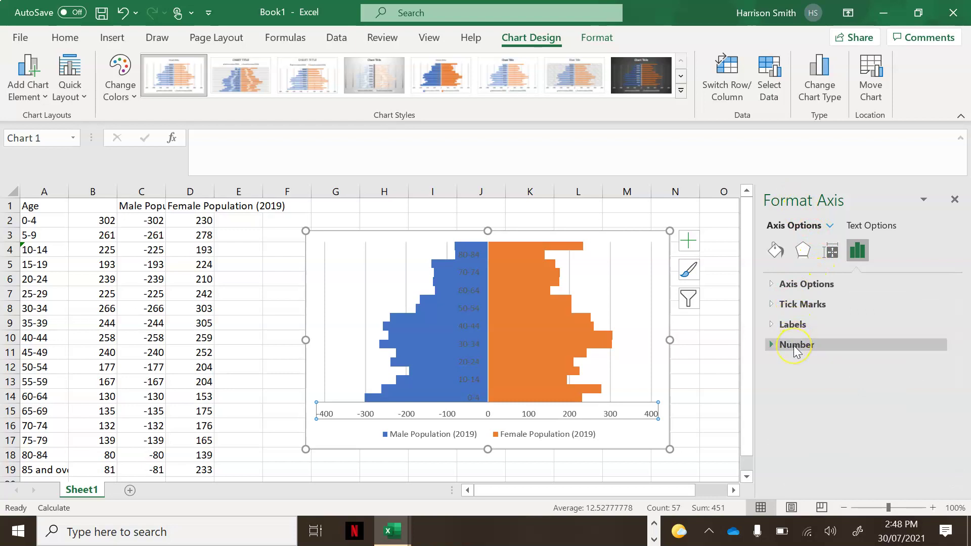
{"action": "left_click", "coordinate": [795, 345]}
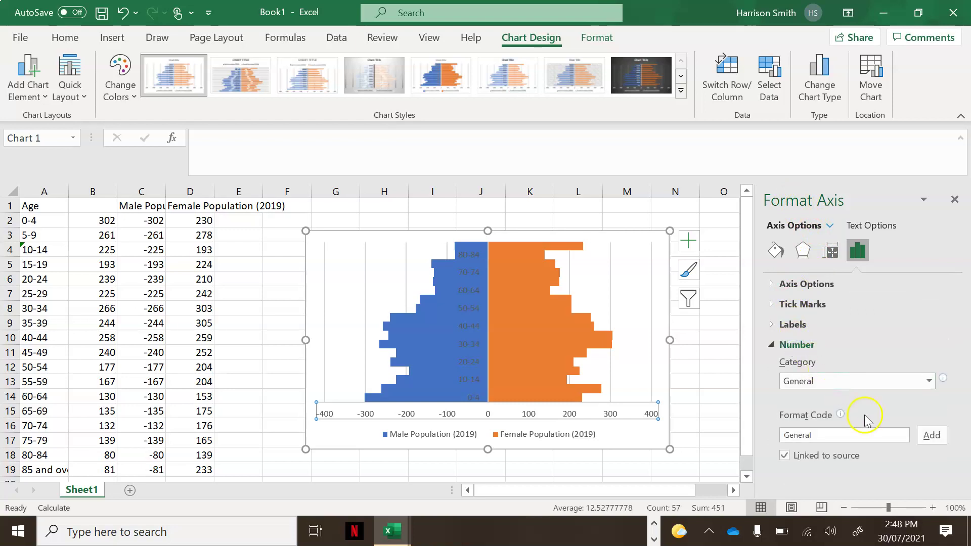
{"action": "left_click", "coordinate": [891, 384]}
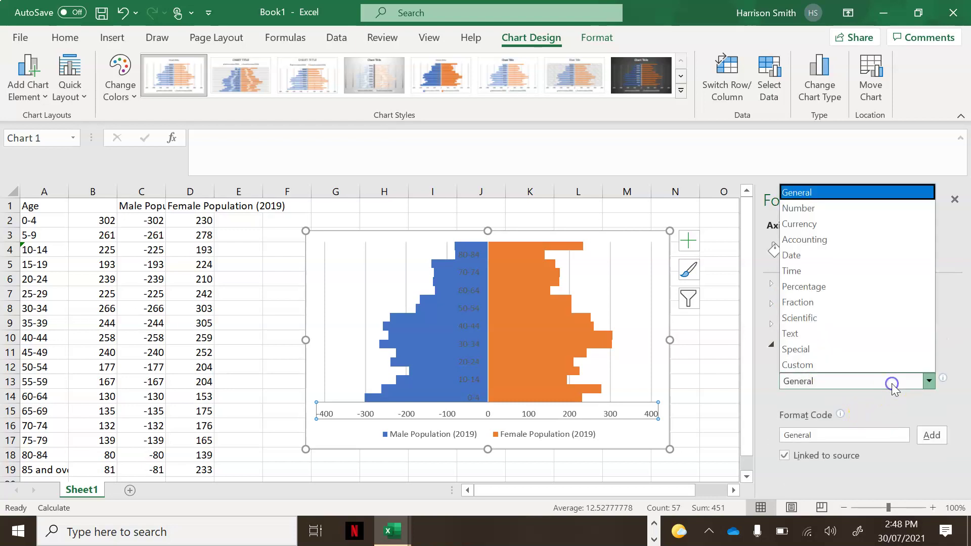
{"action": "left_click", "coordinate": [839, 366]}
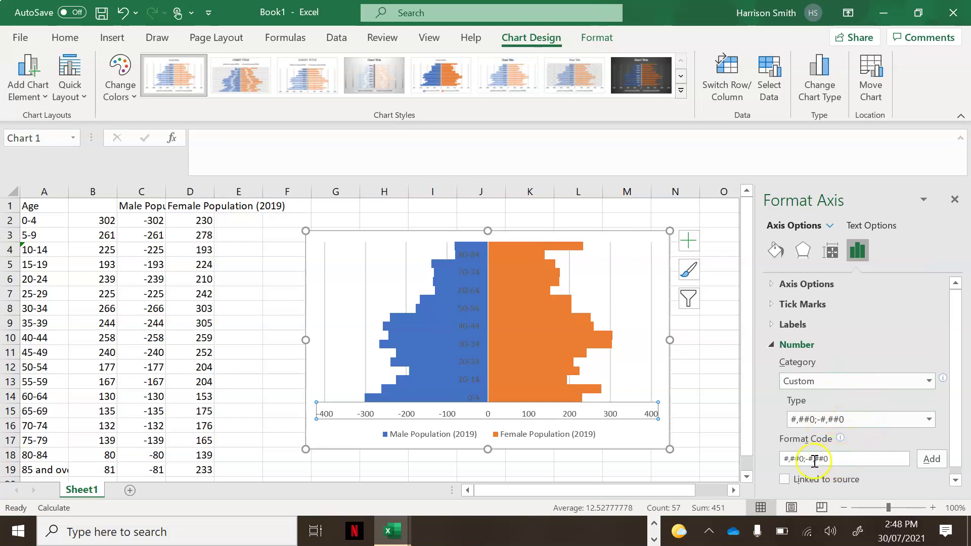
Add the format code #,###;#,### to the horizontal axis so negative values show without a minus sign, and close the axis options
{"action": "left_click", "coordinate": [834, 459]}
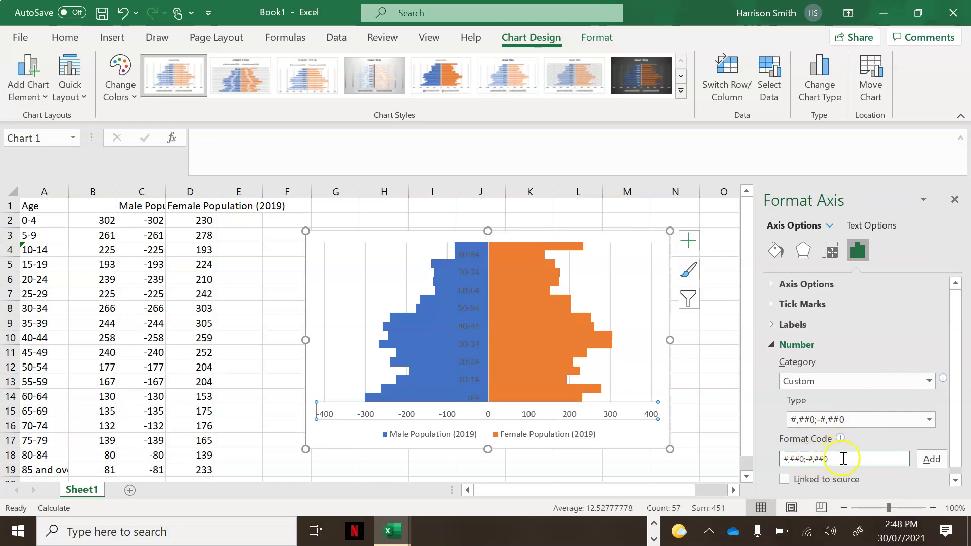
{"action": "left_click", "coordinate": [847, 463]}
{"action": "left_click", "coordinate": [876, 421]}
{"action": "left_click", "coordinate": [872, 433]}
{"action": "left_click", "coordinate": [844, 459]}
{"action": "type", "text": "#"}
{"action": "left_click", "coordinate": [925, 460]}
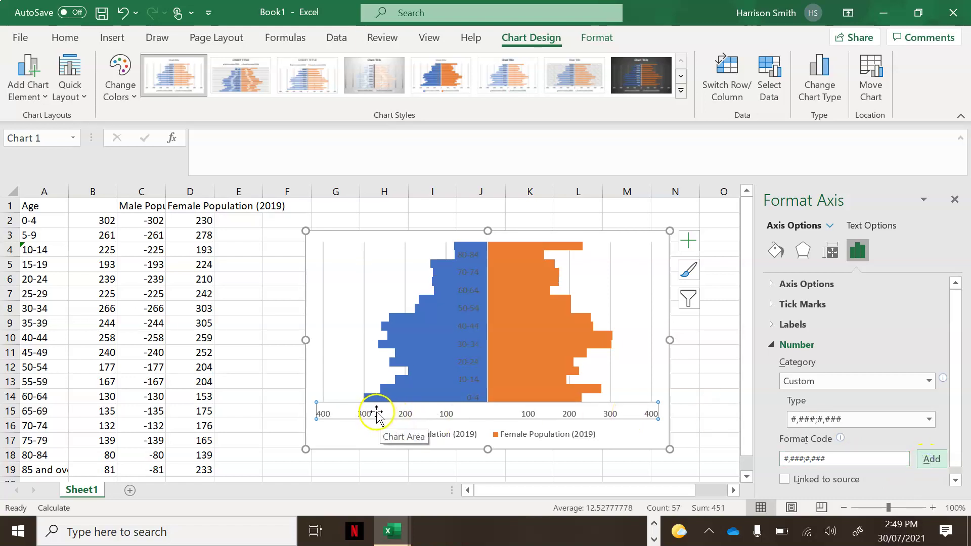
{"action": "left_click", "coordinate": [955, 201]}
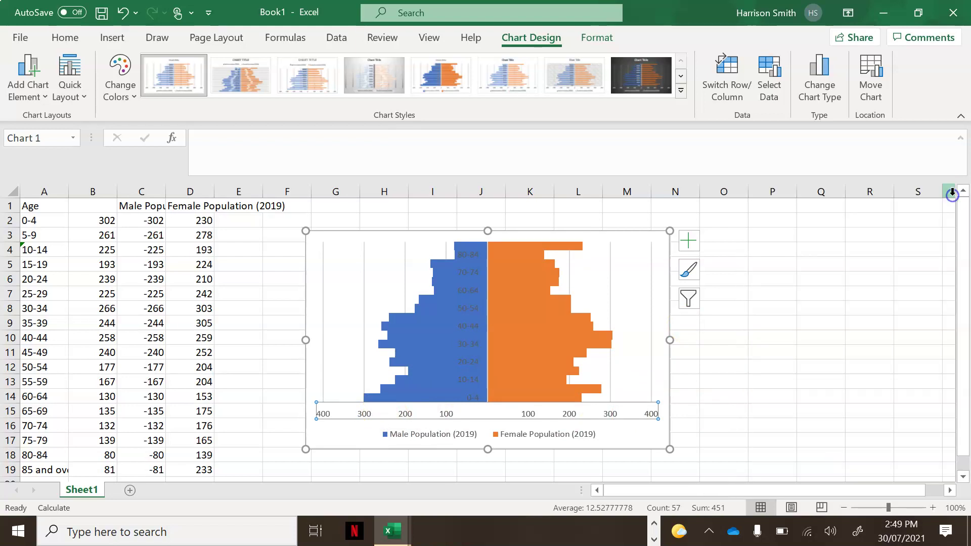
Set the label position of the vertical age axis to Low and close the formatting options
{"action": "left_click", "coordinate": [636, 439]}
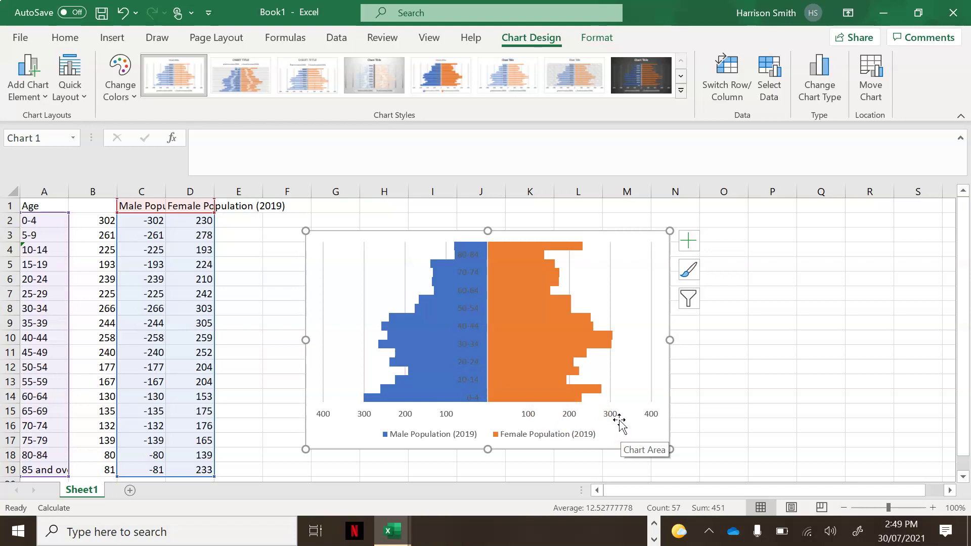
{"action": "double_click", "coordinate": [465, 345]}
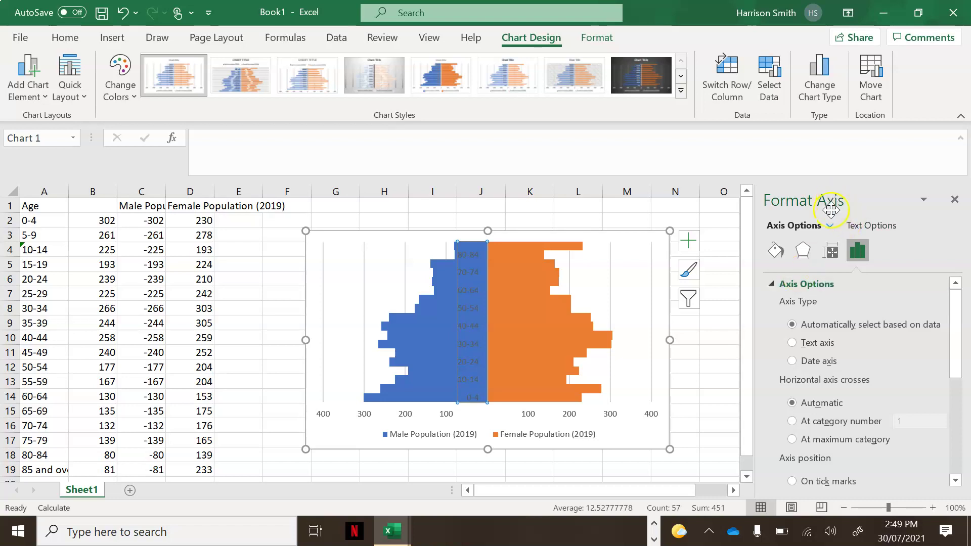
{"action": "left_click", "coordinate": [789, 284]}
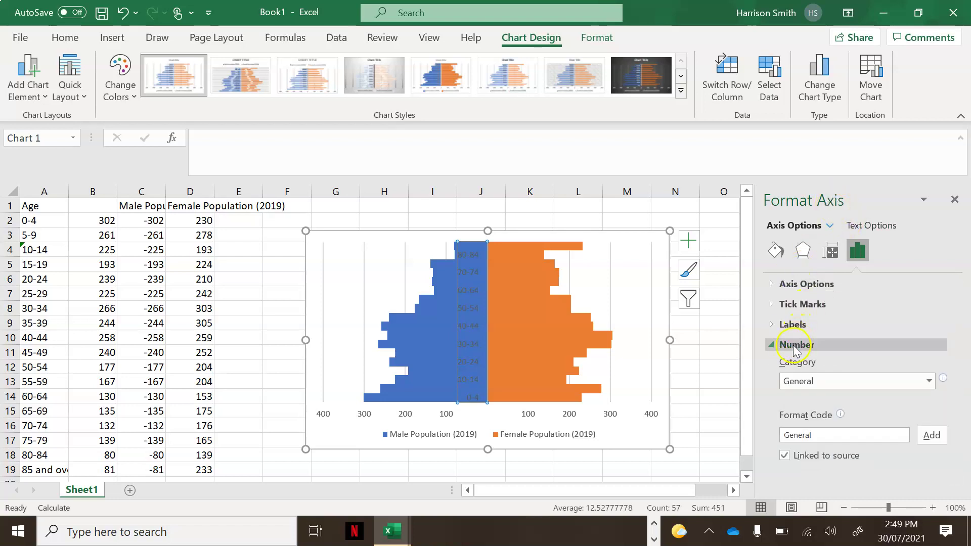
{"action": "left_click", "coordinate": [793, 345]}
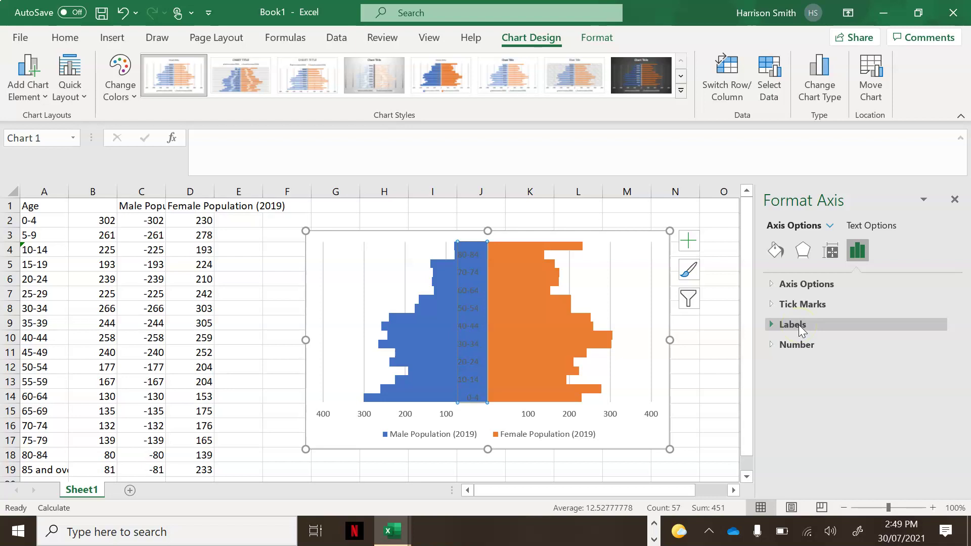
{"action": "left_click", "coordinate": [798, 325]}
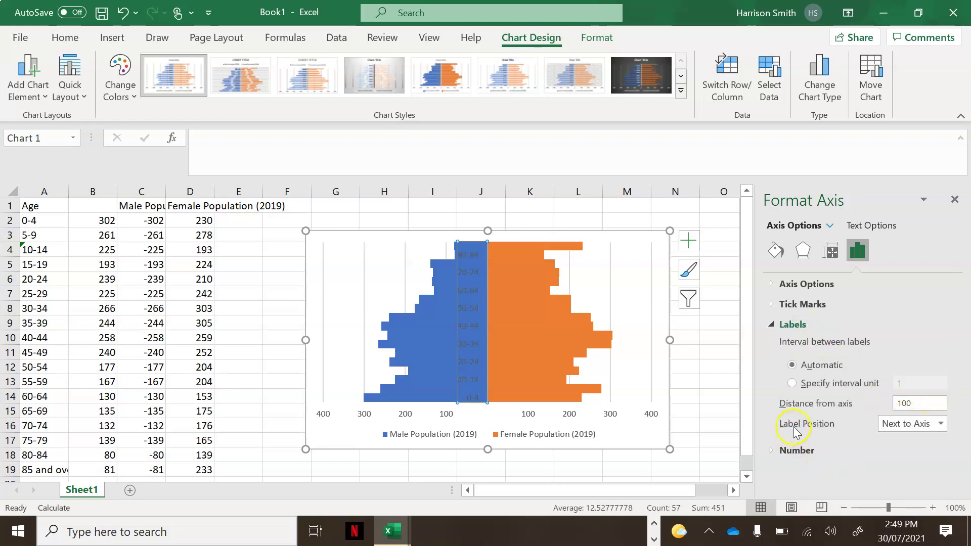
{"action": "left_click", "coordinate": [908, 424]}
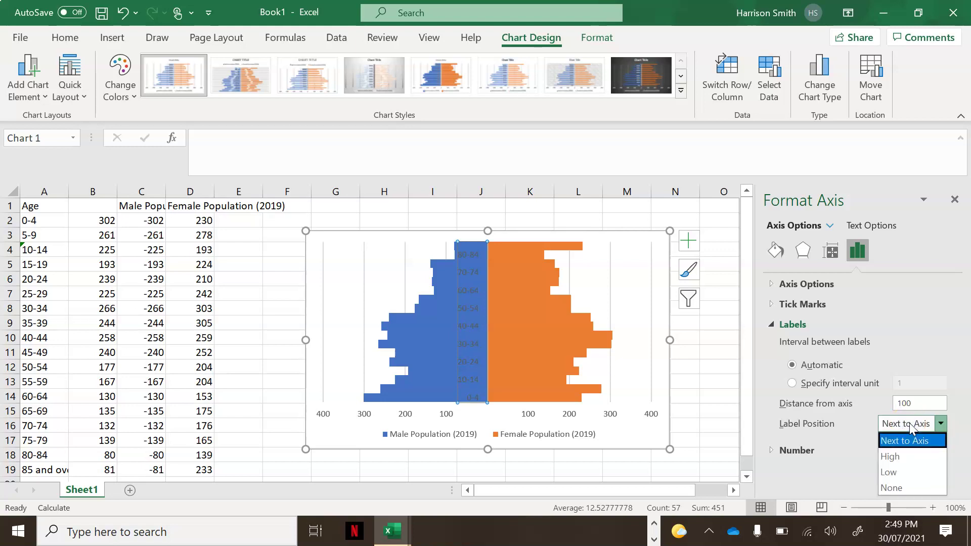
{"action": "left_click", "coordinate": [901, 473]}
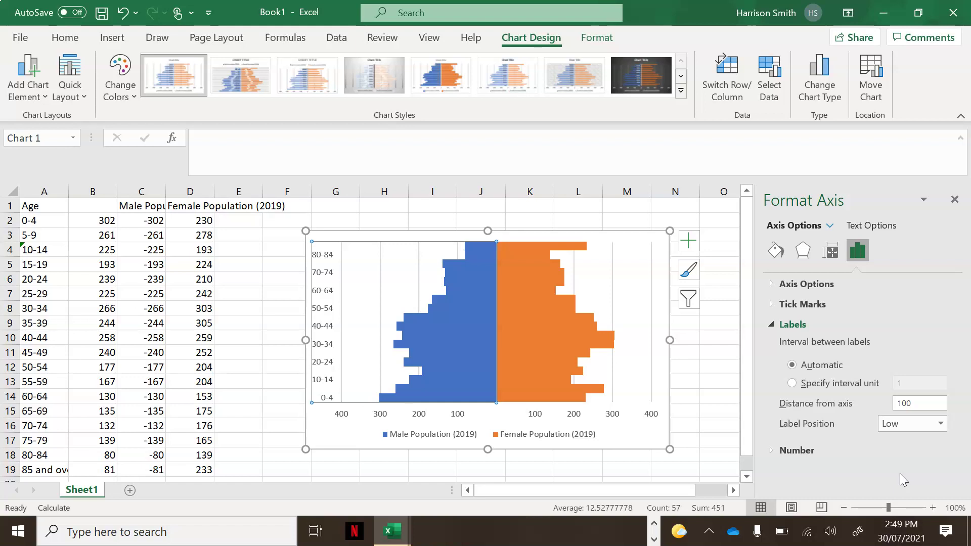
{"action": "left_click", "coordinate": [622, 439]}
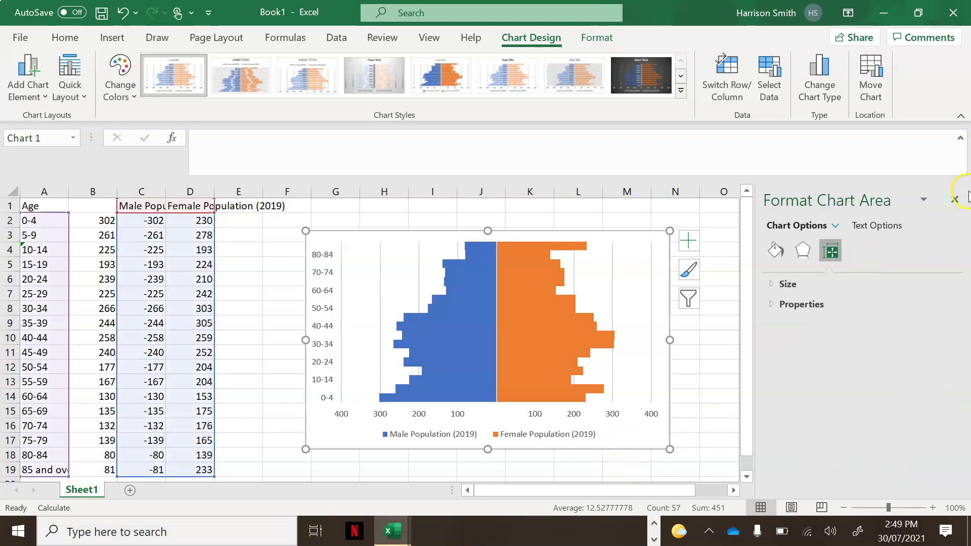
{"action": "left_click", "coordinate": [954, 199]}
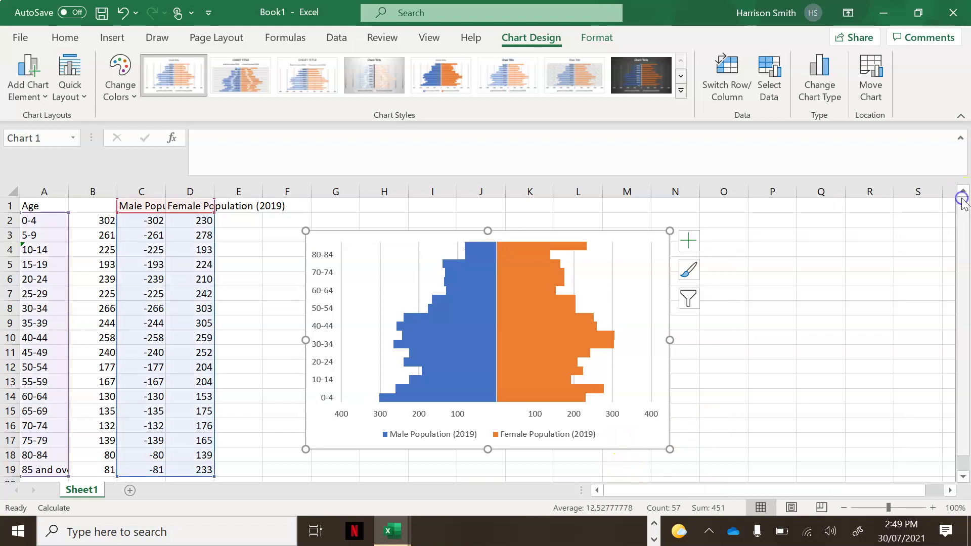
Copy the finished chart and paste it into the blank Word document Document4
{"action": "right_click", "coordinate": [623, 440]}
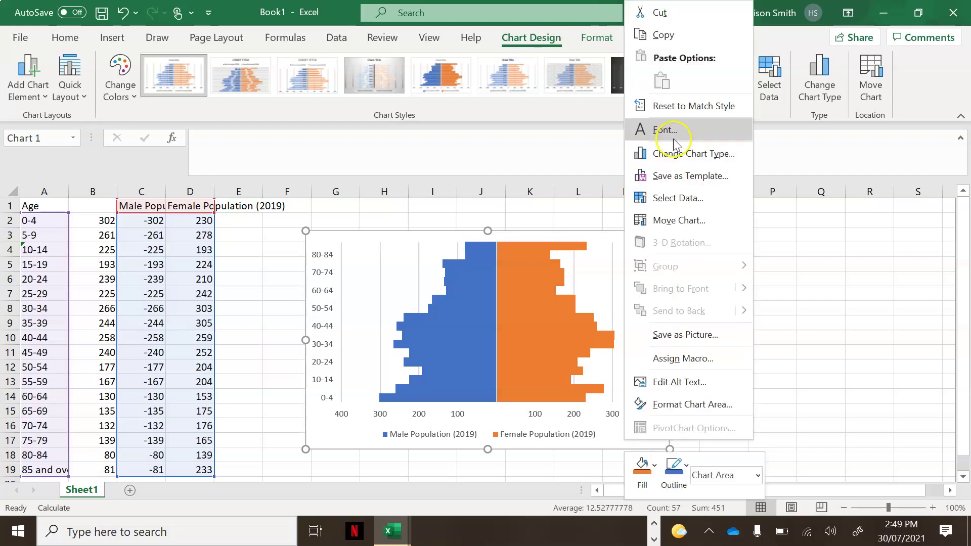
{"action": "left_click", "coordinate": [654, 34]}
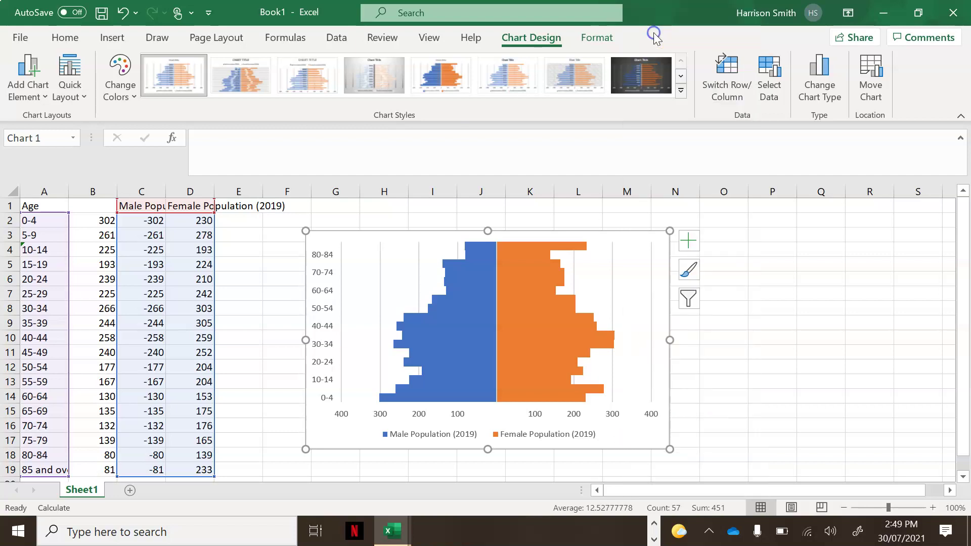
{"action": "left_click", "coordinate": [653, 523]}
{"action": "left_click", "coordinate": [413, 531]}
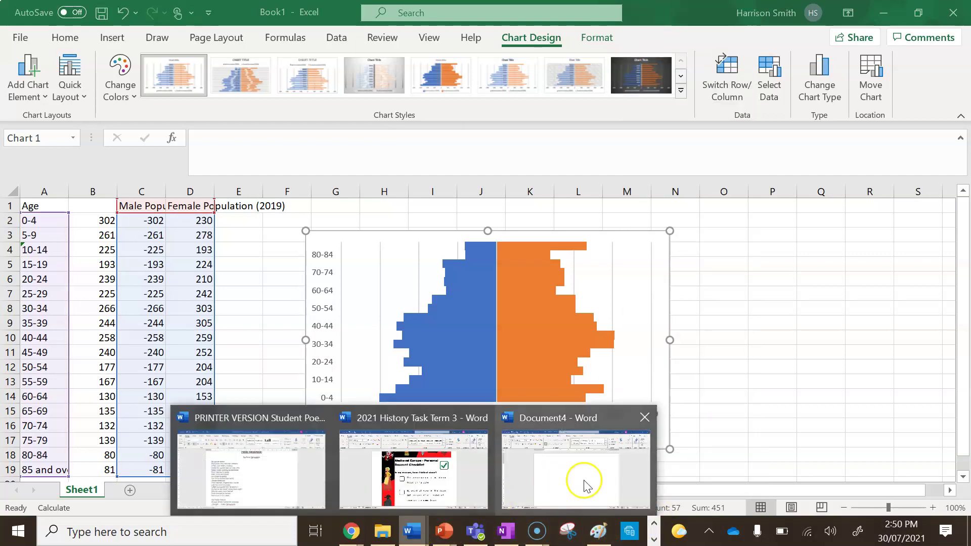
{"action": "left_click", "coordinate": [580, 481]}
{"action": "key", "text": "ctrl+v"}
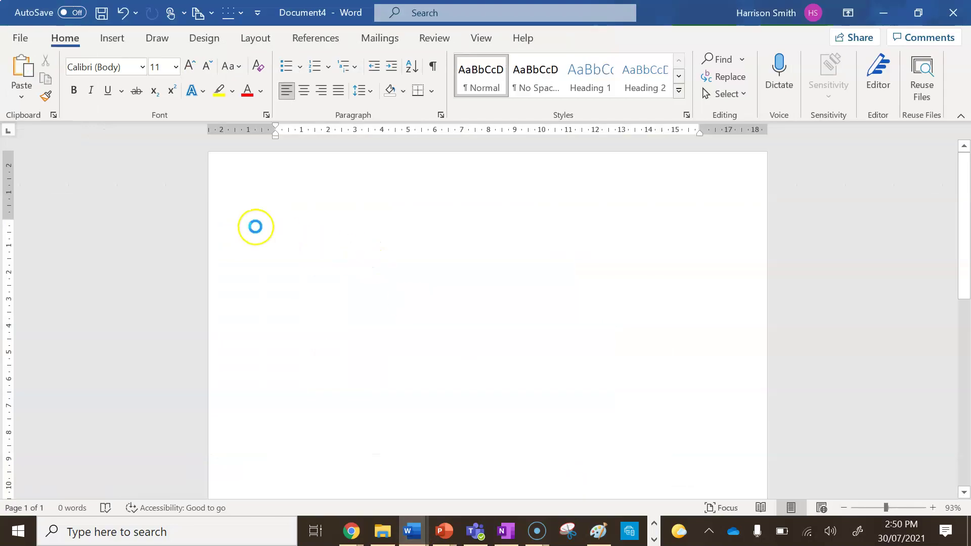
{"action": "key", "text": "Escape"}
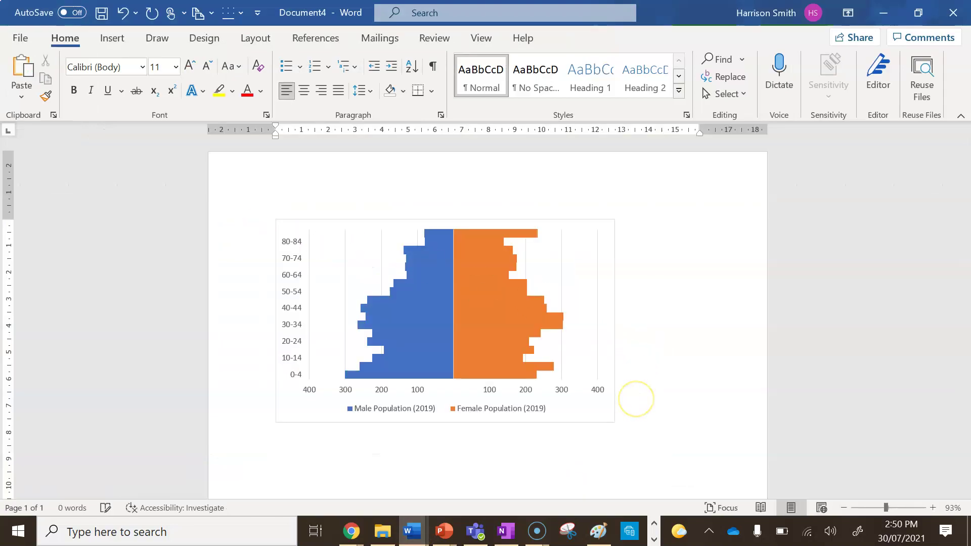
Add the caption "Figure 1 – Population Pyramid of Keperra" below the pasted chart and start a new line
{"action": "type", "text": "Figu"}
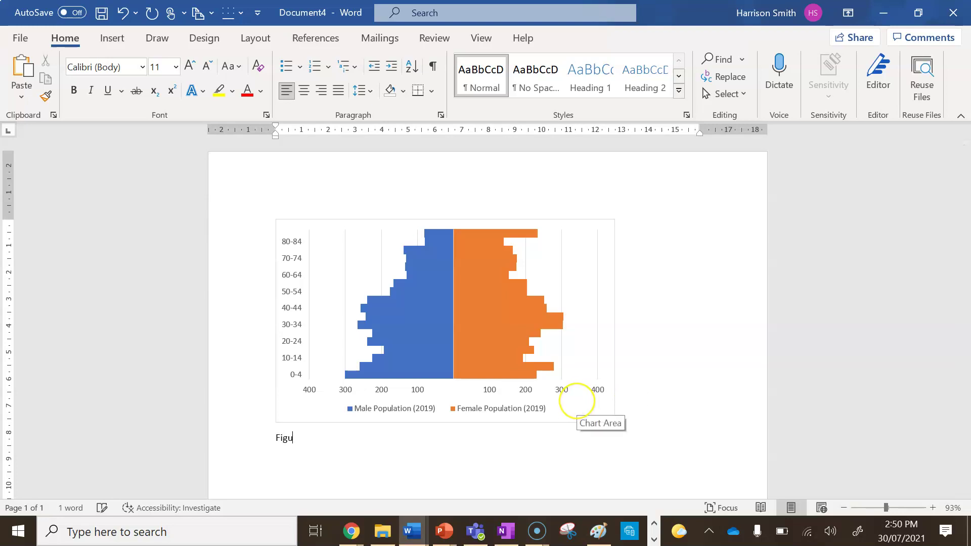
{"action": "type", "text": "re 1 - "}
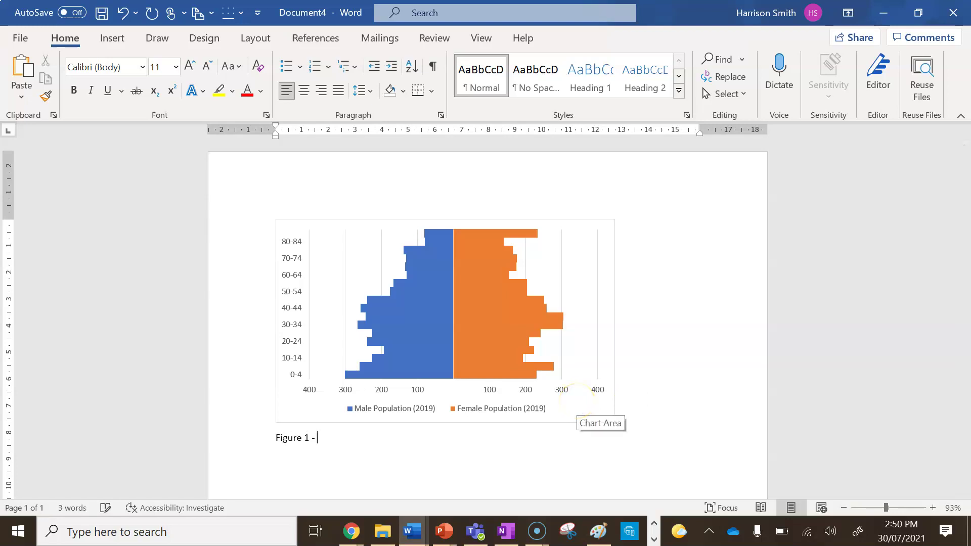
{"action": "type", "text": "Population Pyramid of"}
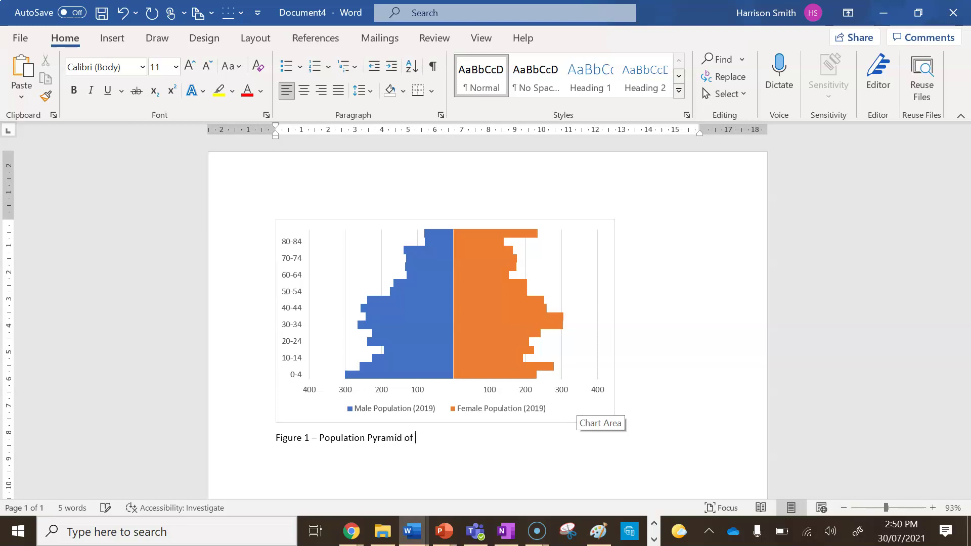
{"action": "type", "text": " Keperra"}
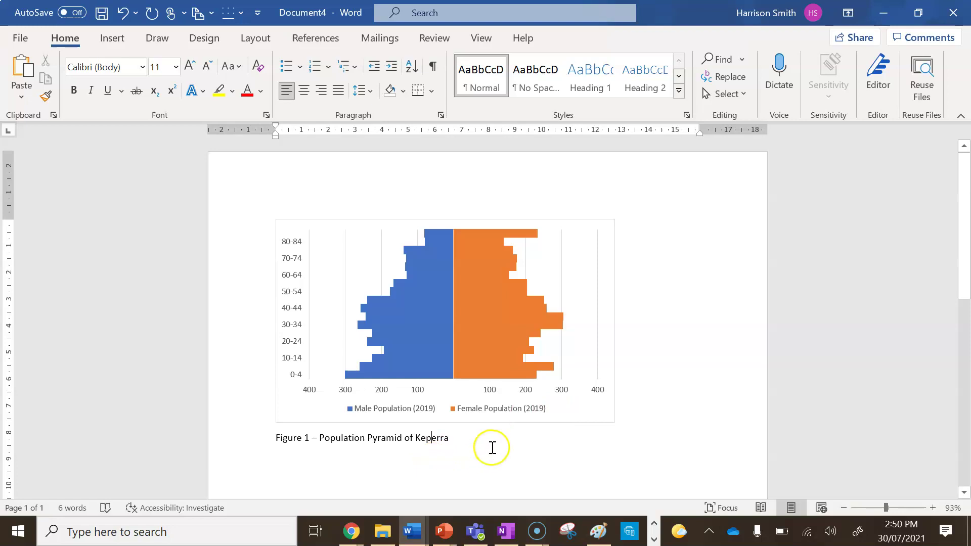
{"action": "key", "text": "Return"}
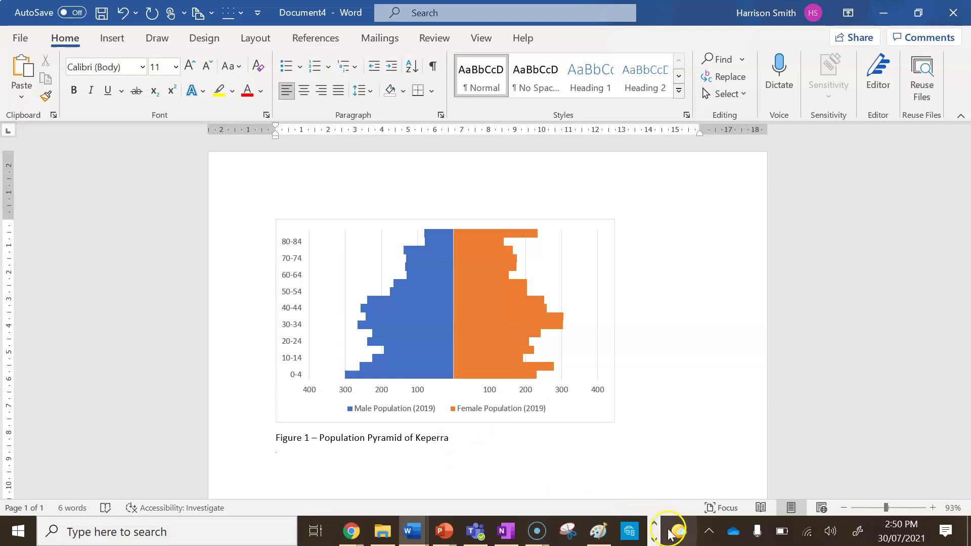
Switch back to the Book1 workbook in Excel that contains the population pyramid
{"action": "left_click", "coordinate": [653, 539]}
{"action": "mouse_move", "coordinate": [394, 529]}
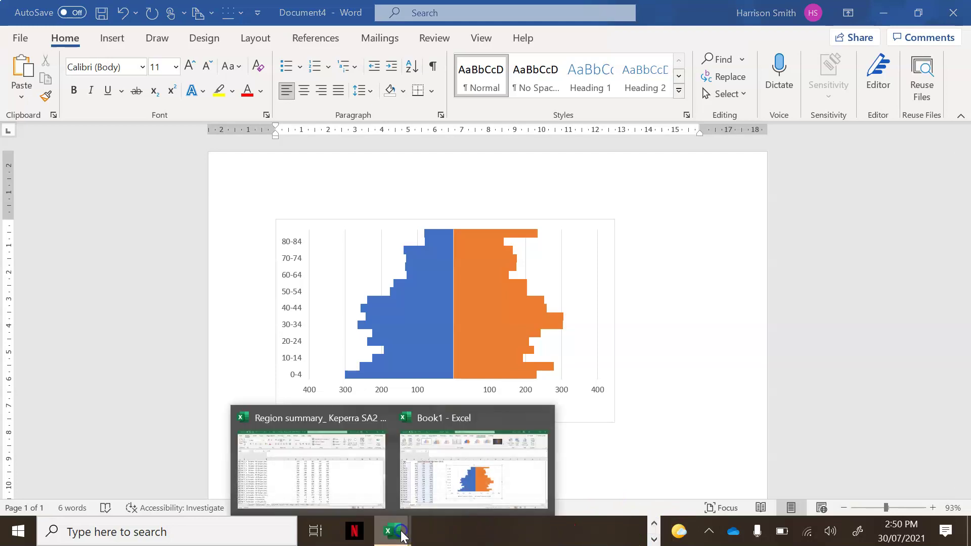
{"action": "left_click", "coordinate": [440, 493]}
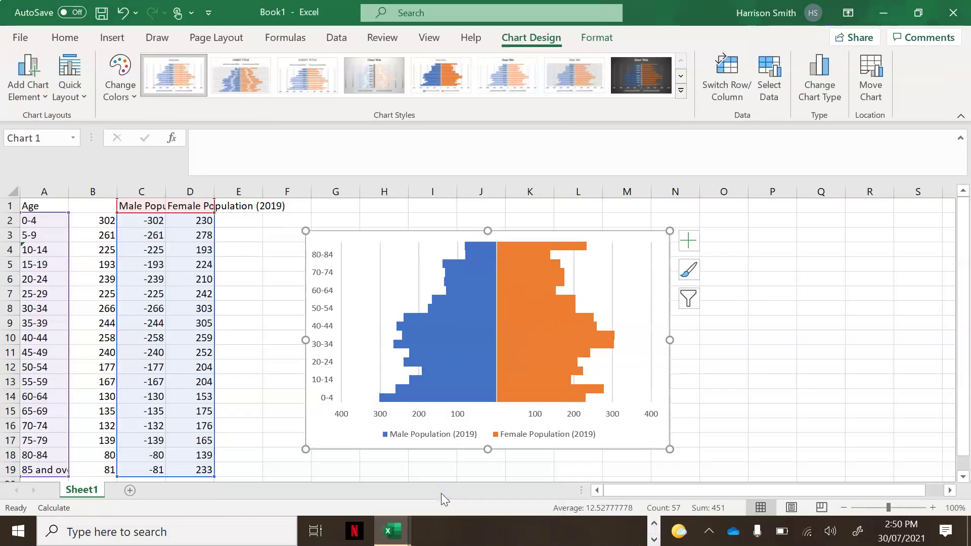